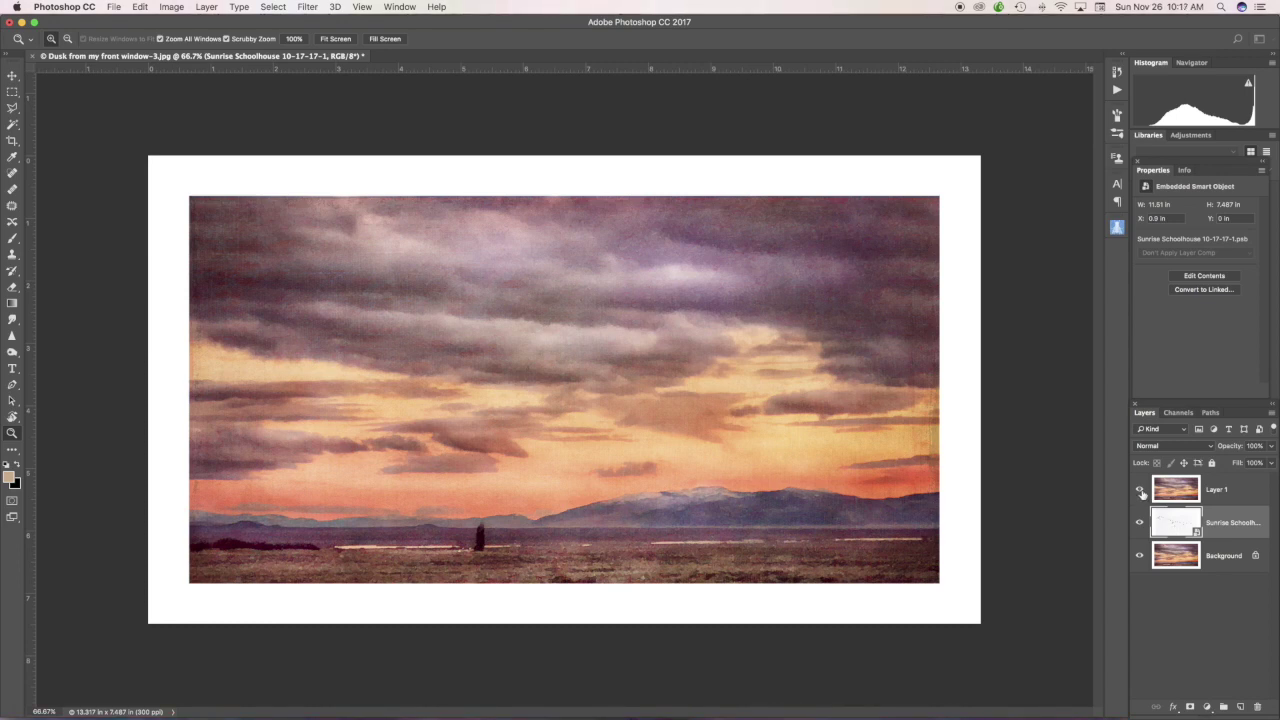
Hide and reshow Layer 1 to reveal the bird layer beneath, and reduce Layer 1's opacity to 57%.
click(1140, 490)
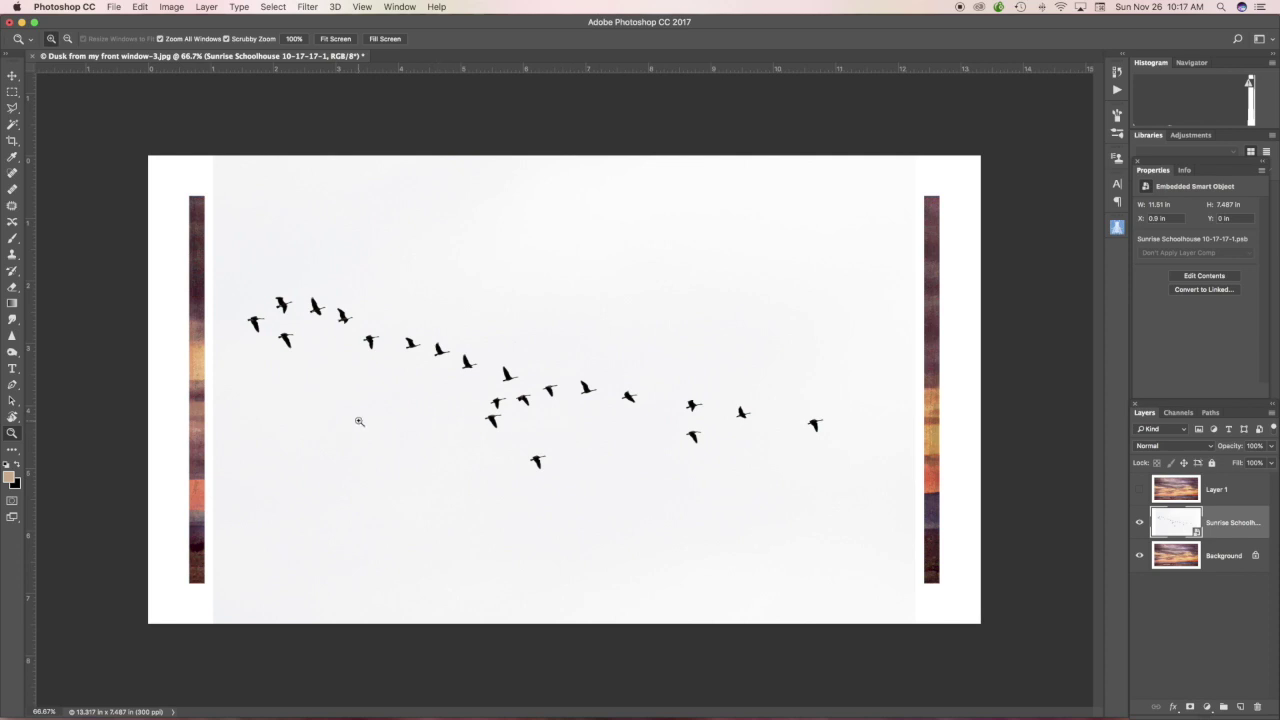
click(1140, 494)
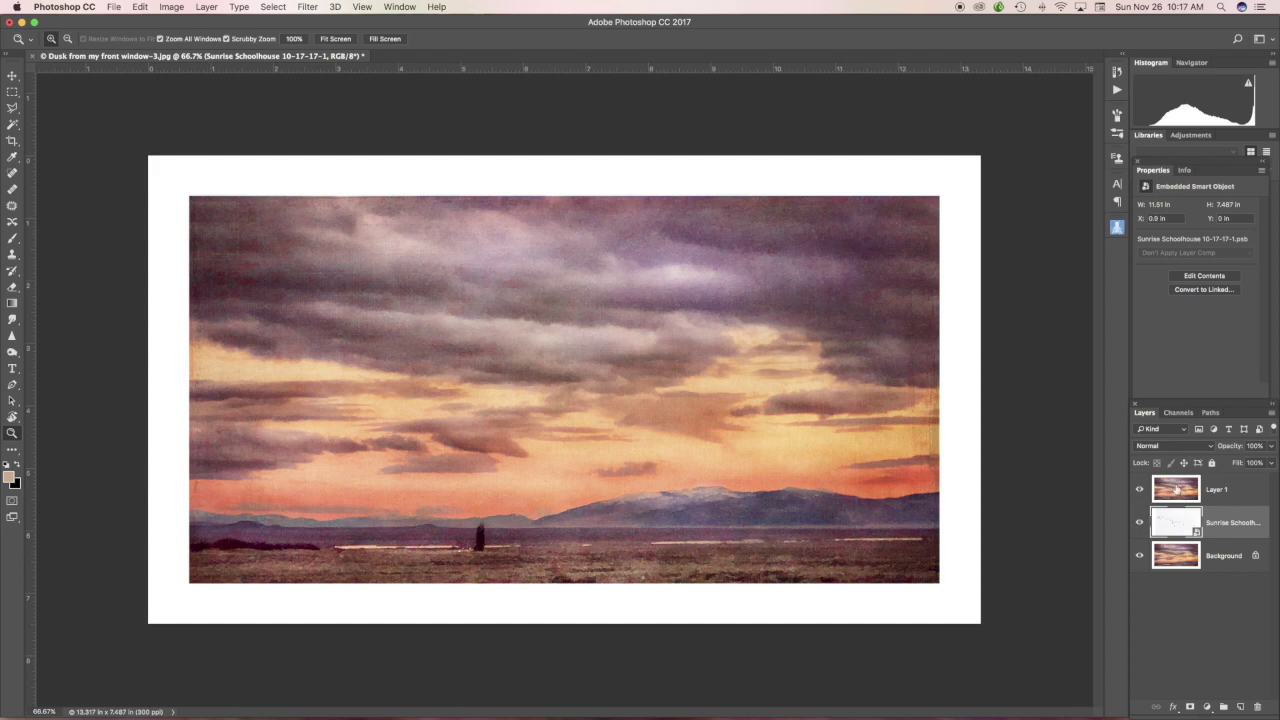
click(1176, 488)
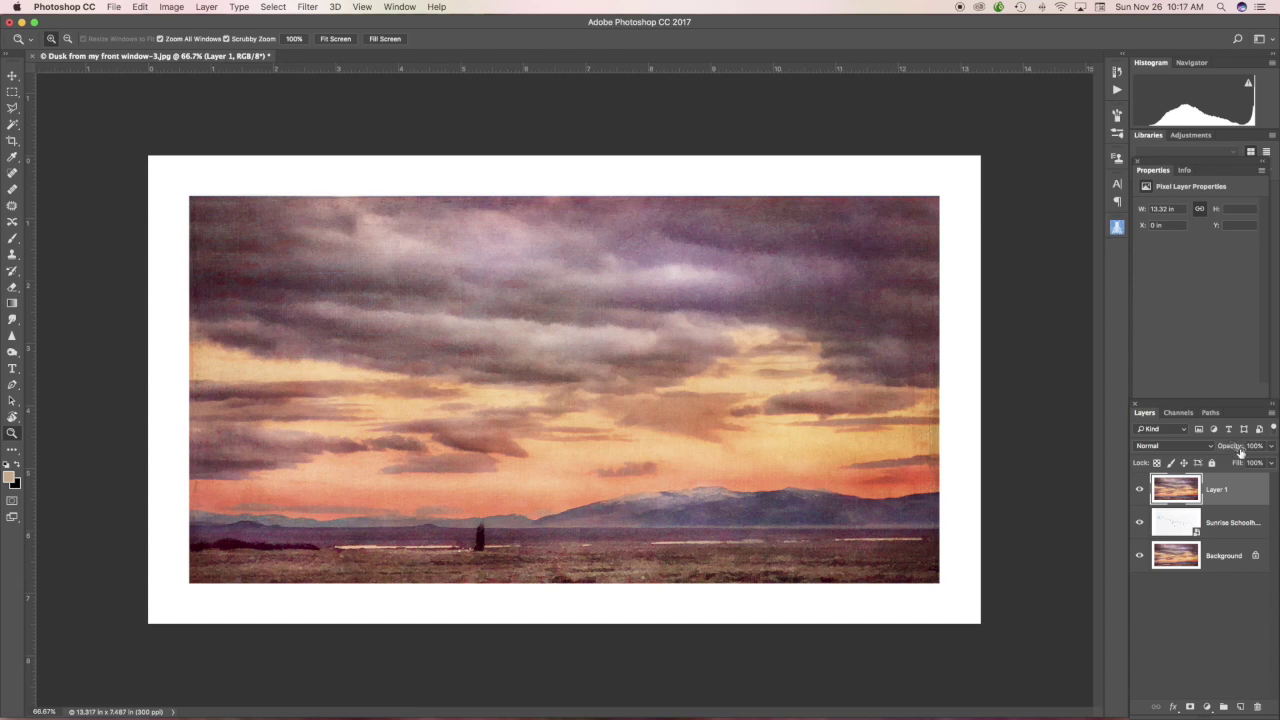
drag(1237, 451, 1207, 453)
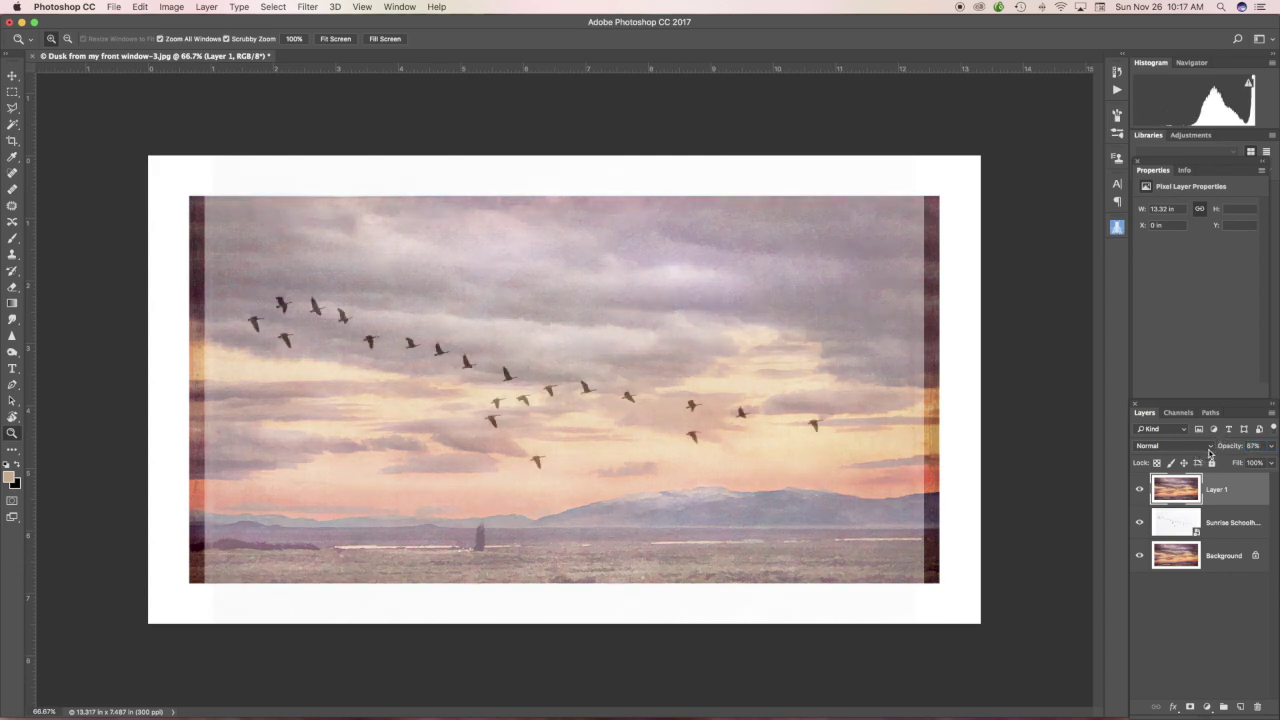
key(5)
key(7)
Select the bird photo layer and check its layer commands for Convert to Smart Object.
click(1176, 526)
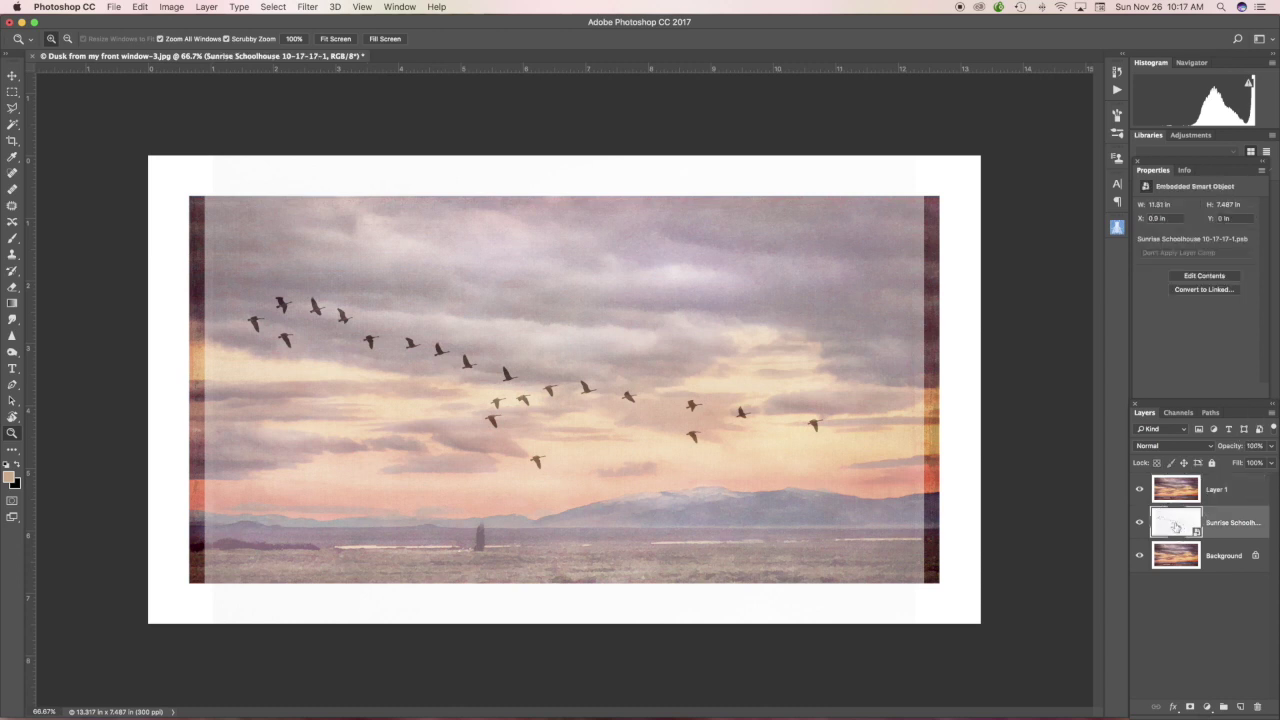
click(1271, 413)
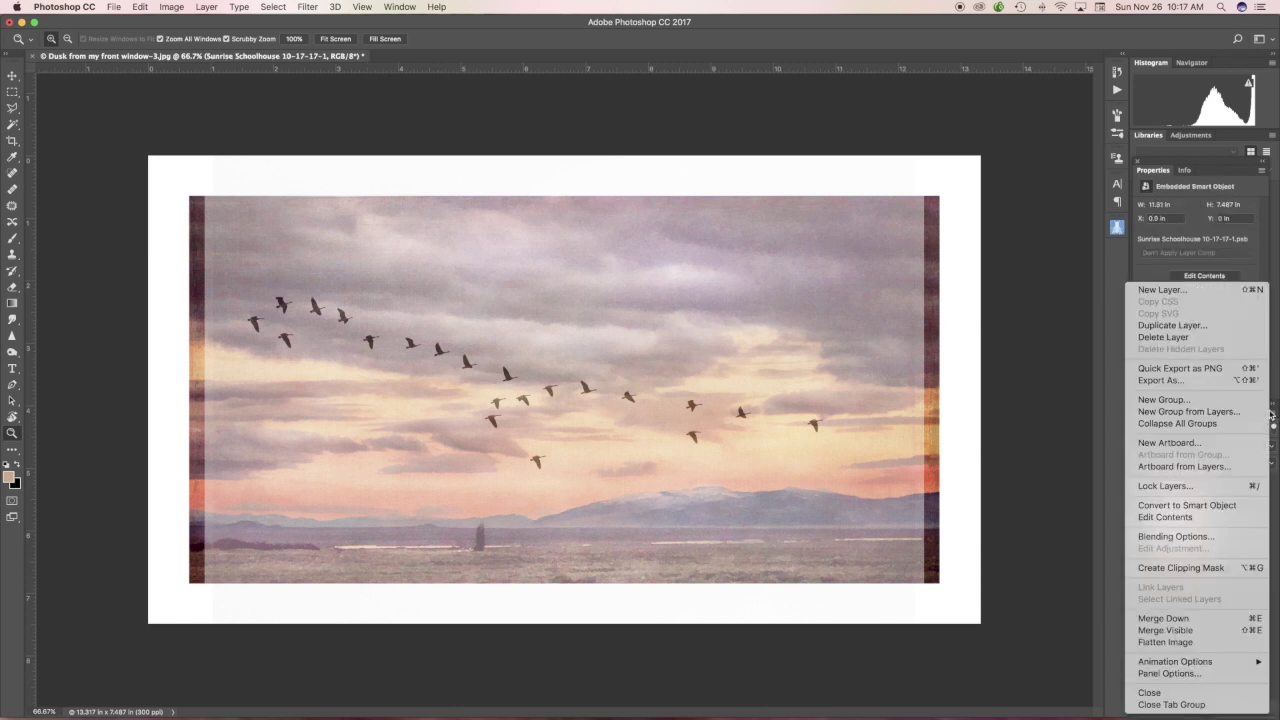
click(1183, 506)
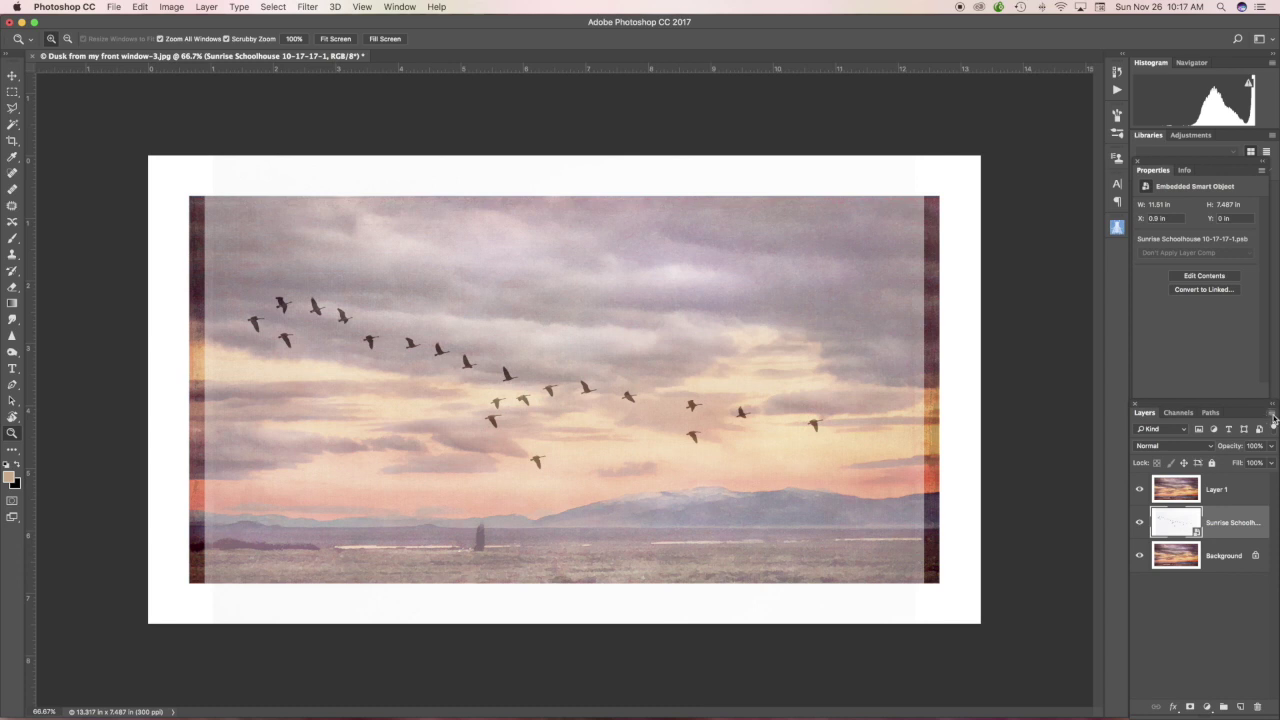
click(1272, 413)
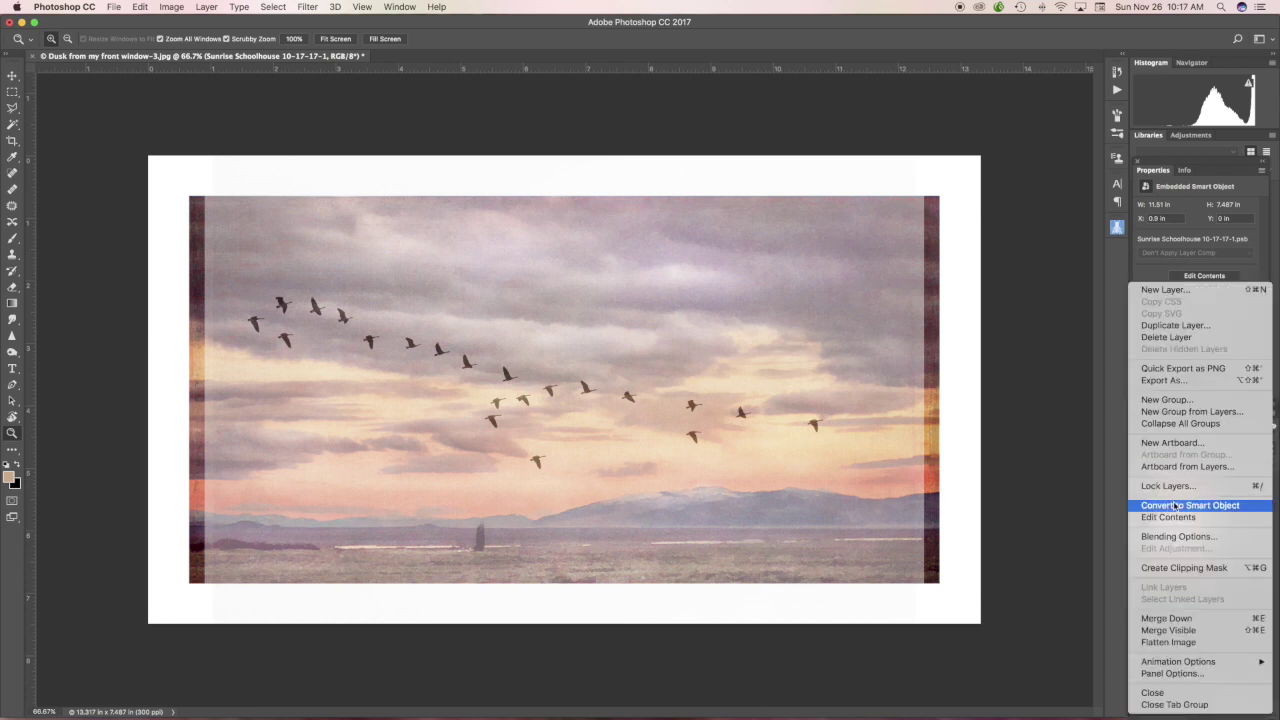
click(1066, 331)
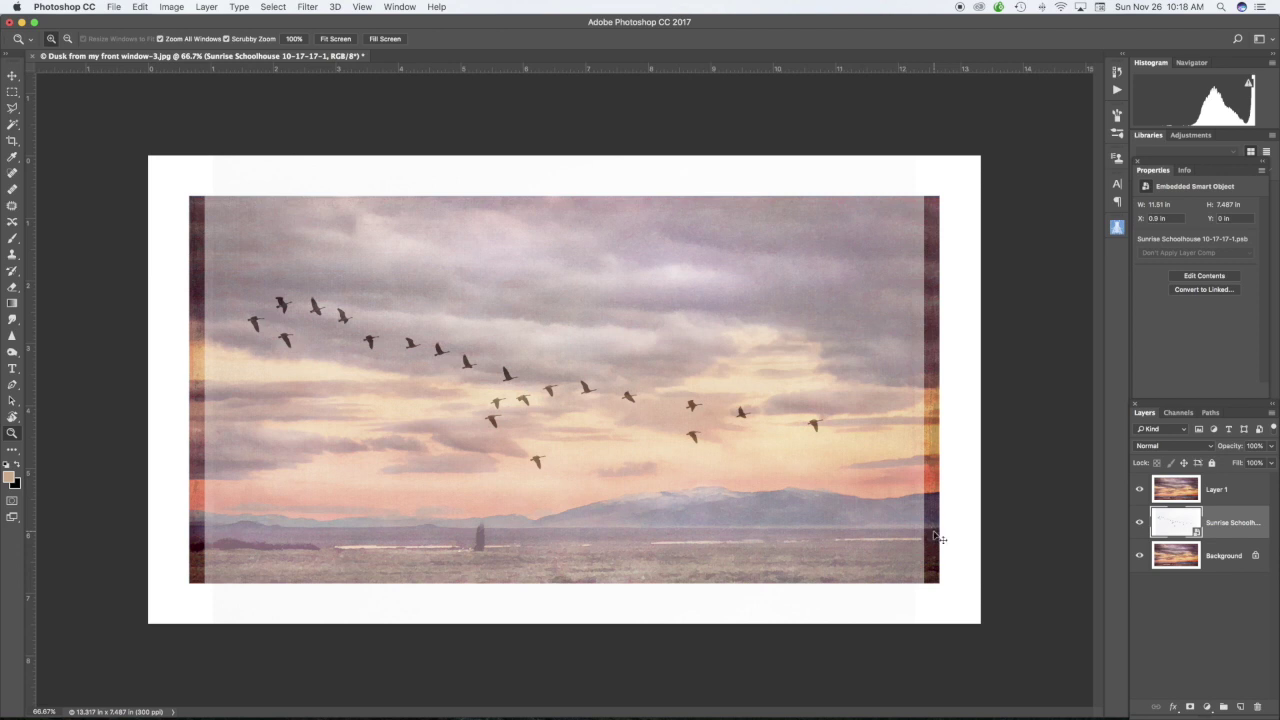
Free-transform the bird layer to about 27.6% of its size and place it over the horizon beside the lone tree.
key(super+t)
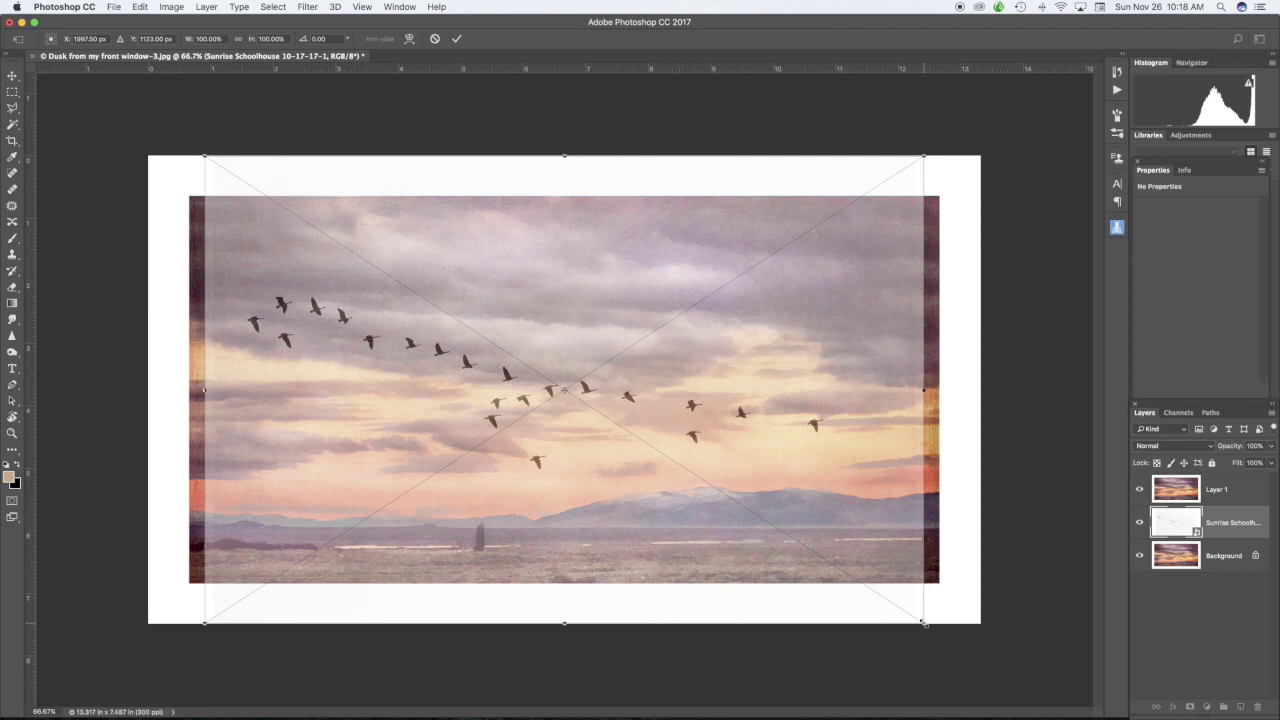
click(923, 622)
drag(923, 622, 403, 283)
click(315, 254)
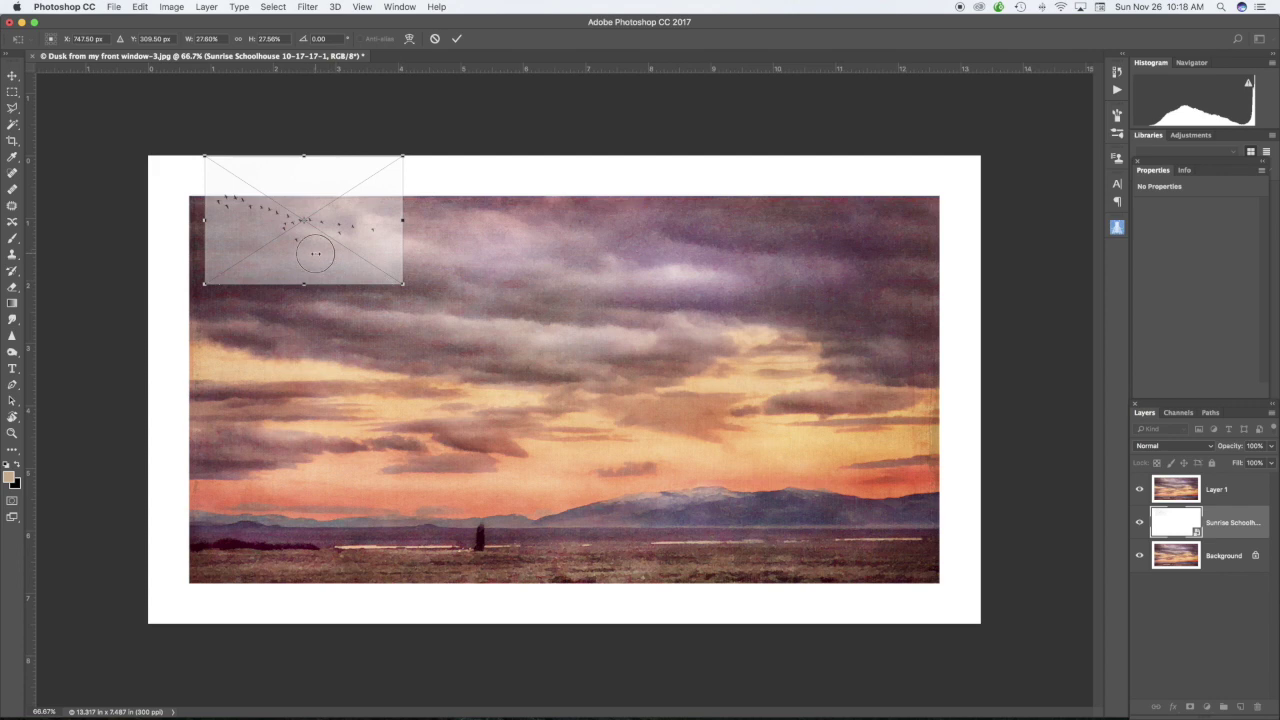
drag(315, 254, 406, 516)
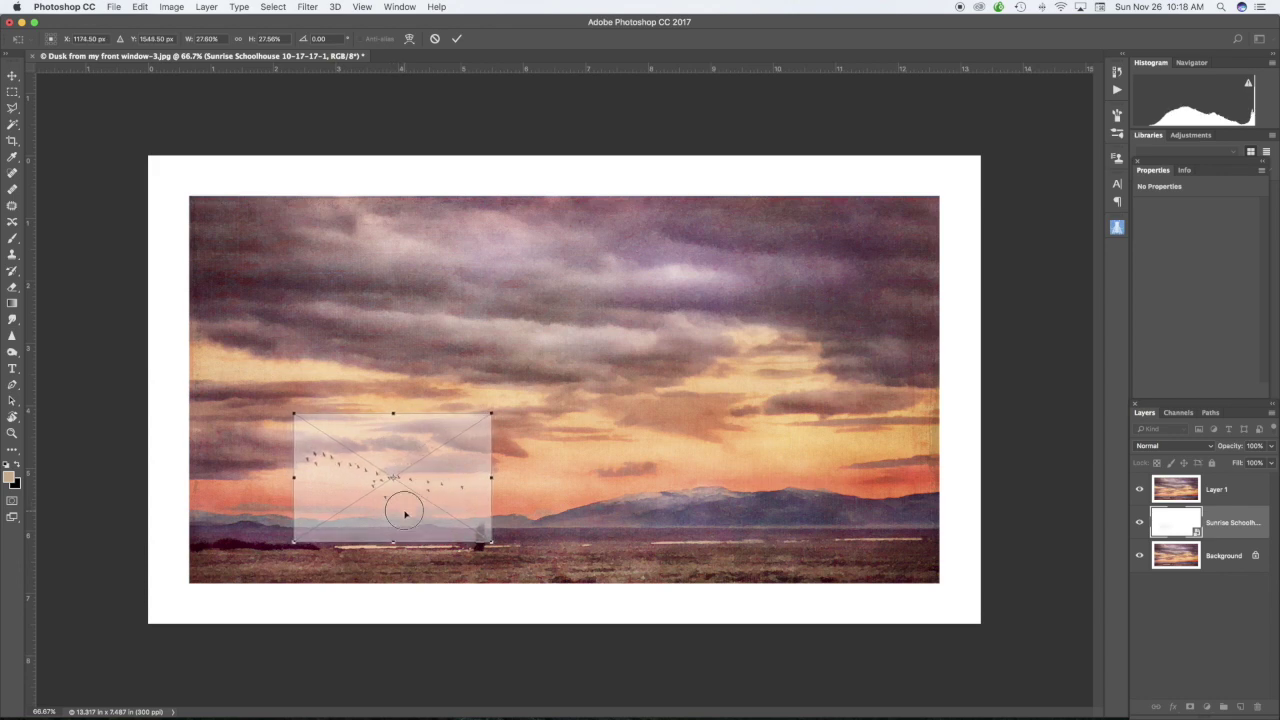
key(Return)
Move the bird layer slightly so it overlaps the lone tree and scale it to about 27%.
key(z)
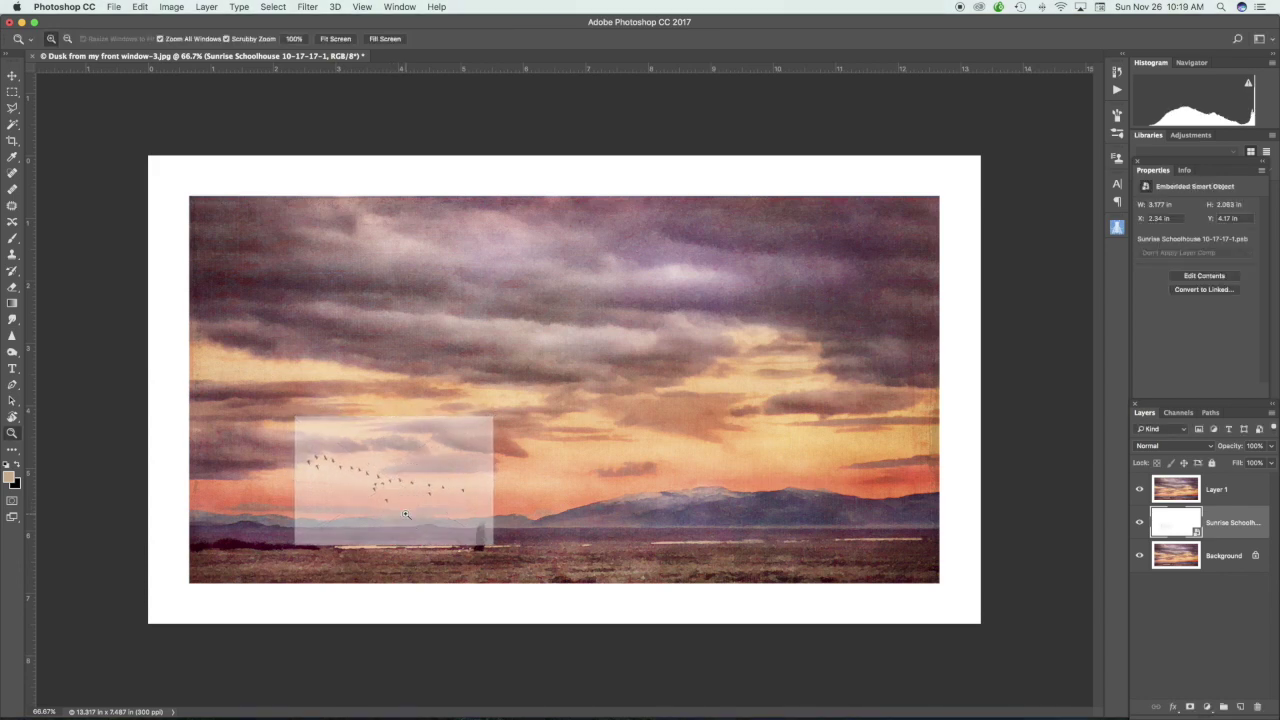
drag(403, 505, 791, 511)
click(1174, 527)
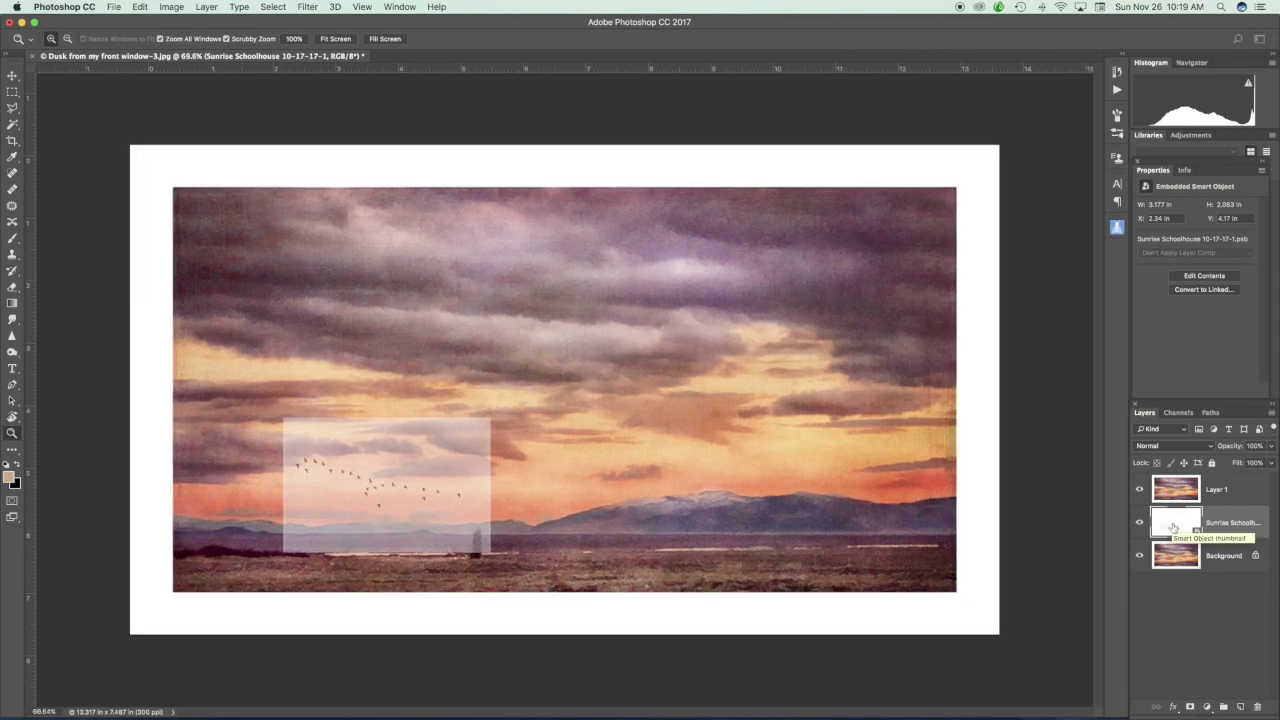
key(super+t)
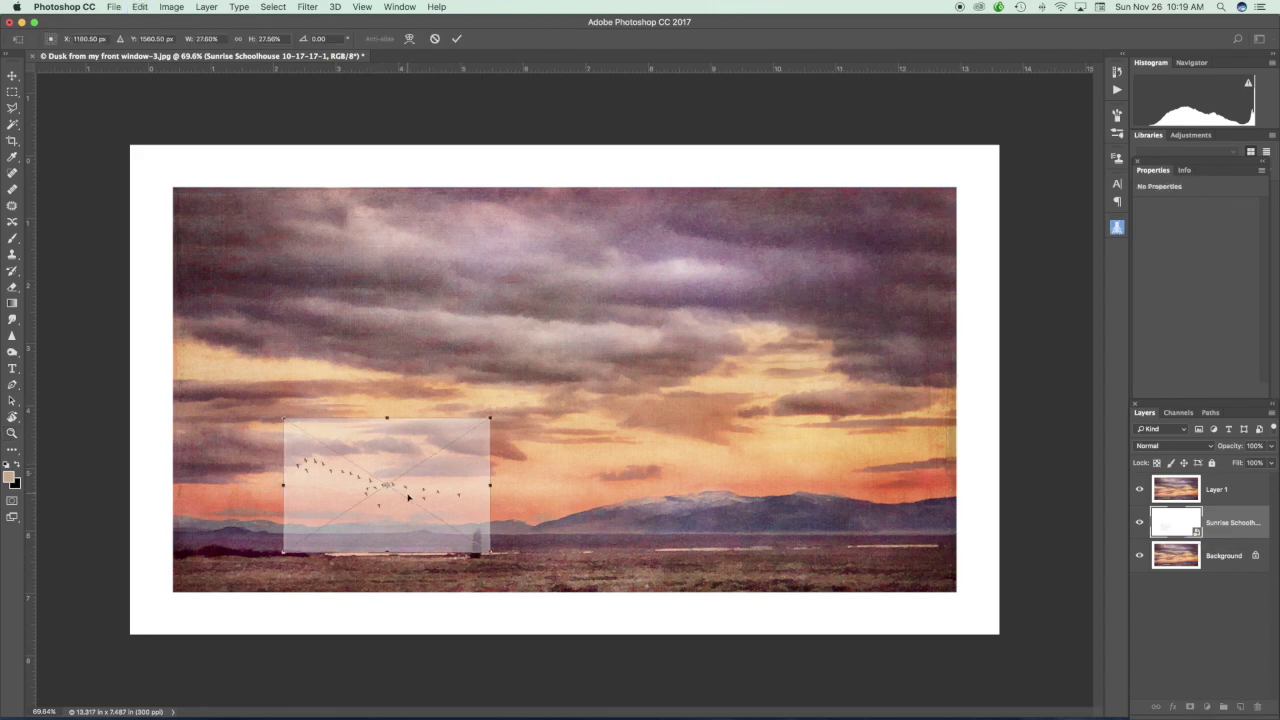
drag(403, 513, 421, 519)
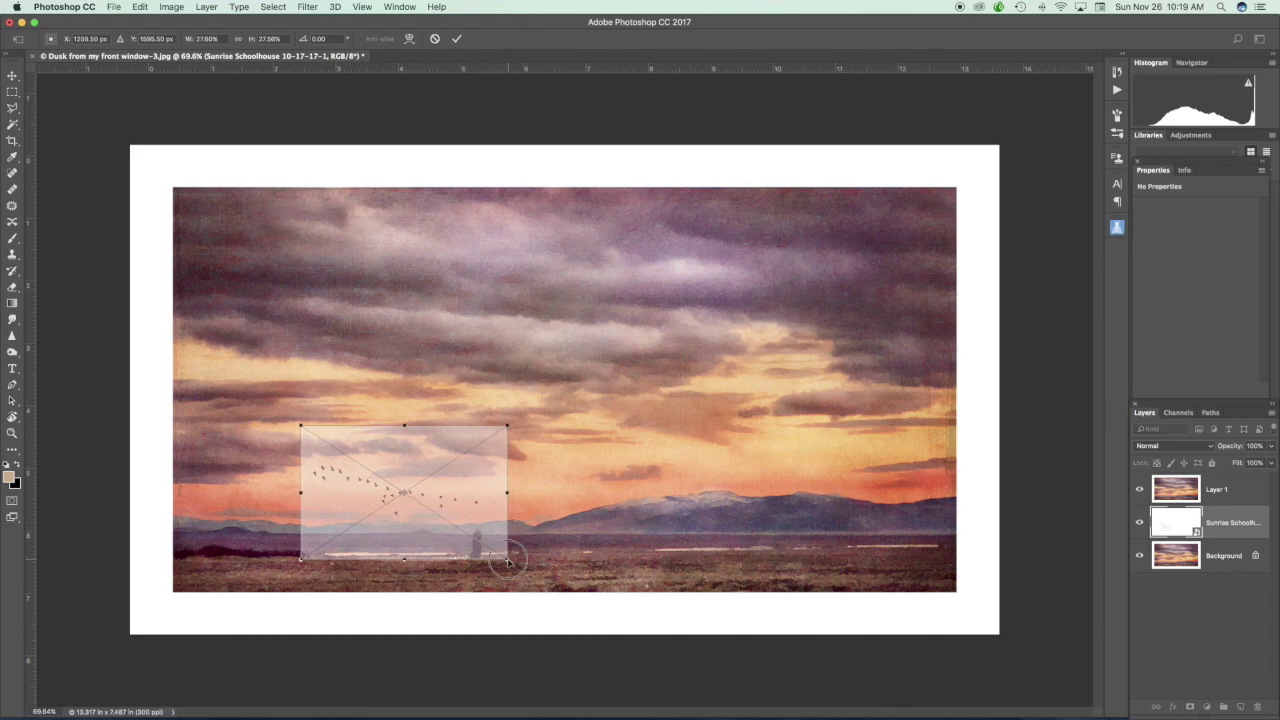
drag(508, 560, 505, 558)
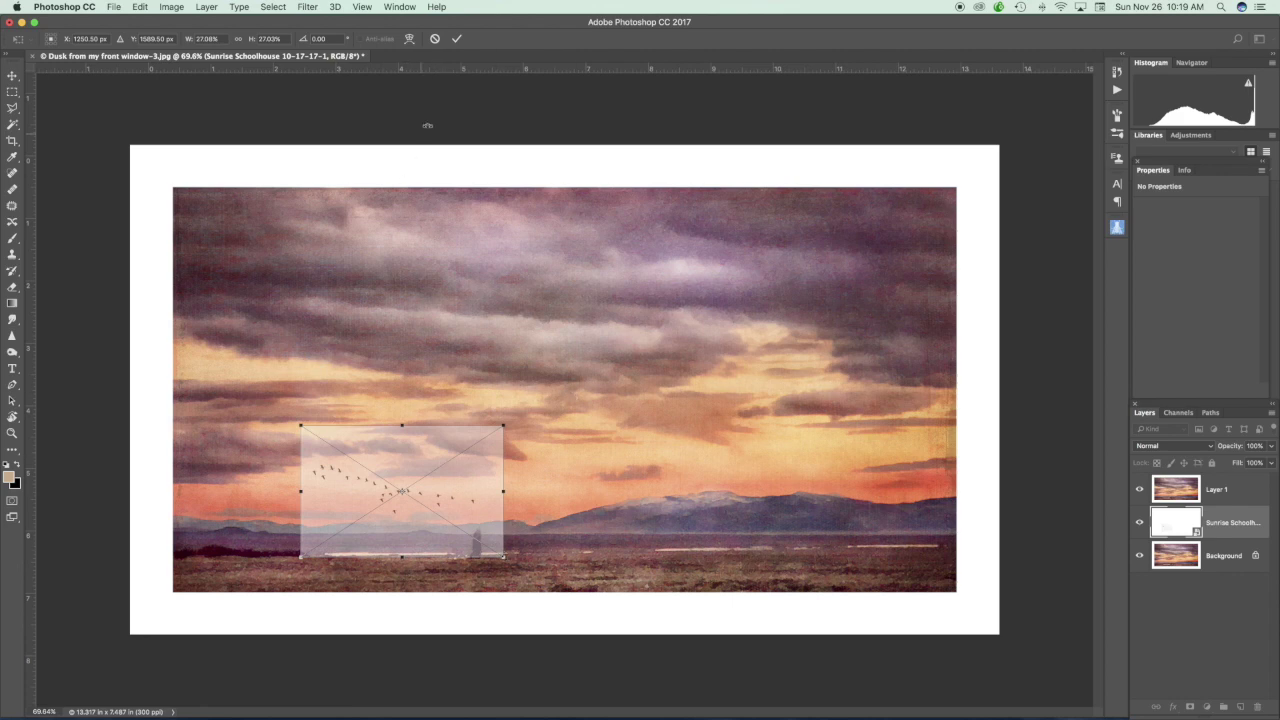
click(455, 40)
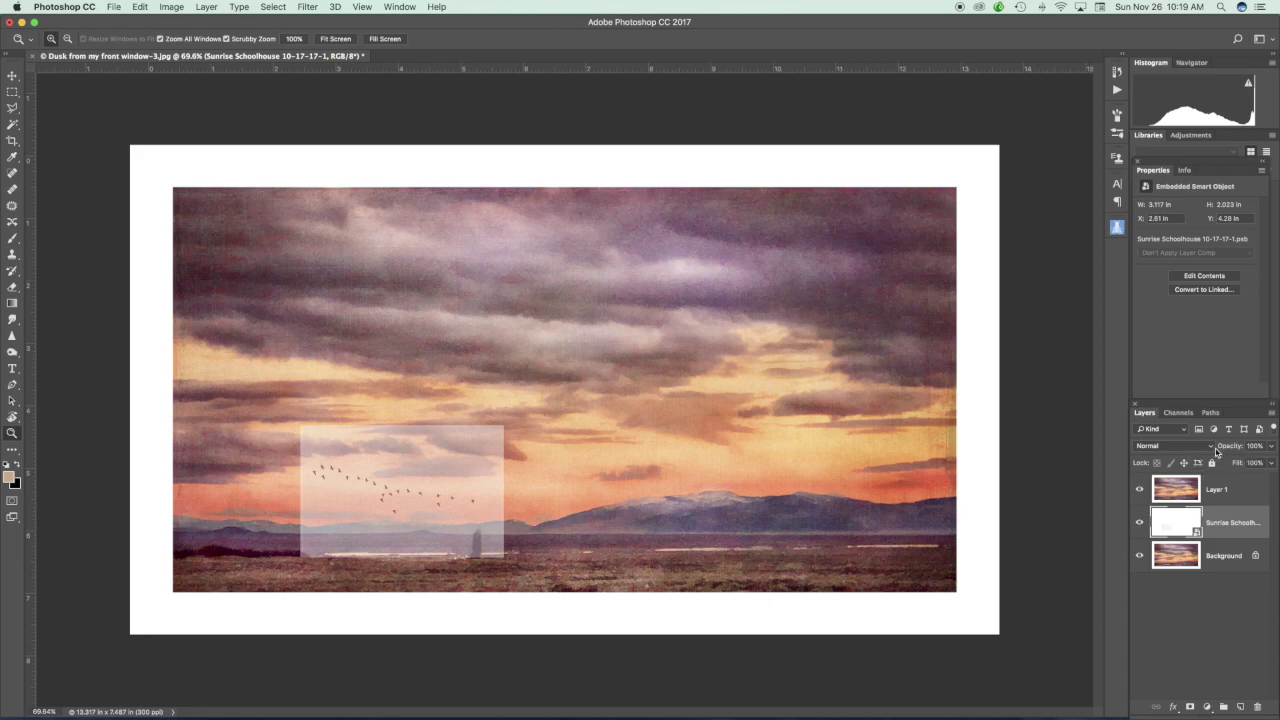
Raise Layer 1's opacity to 100% and lower it again to 62% to compare the bird placement.
click(1168, 489)
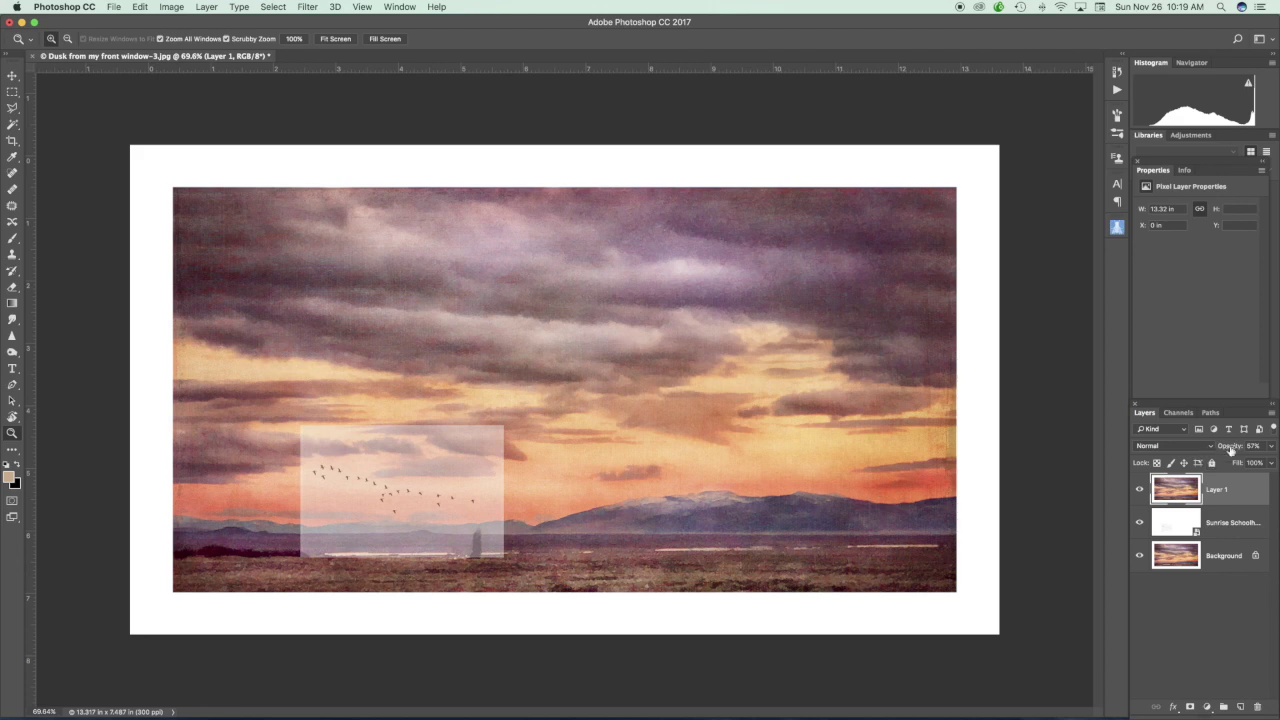
click(1273, 446)
click(1275, 447)
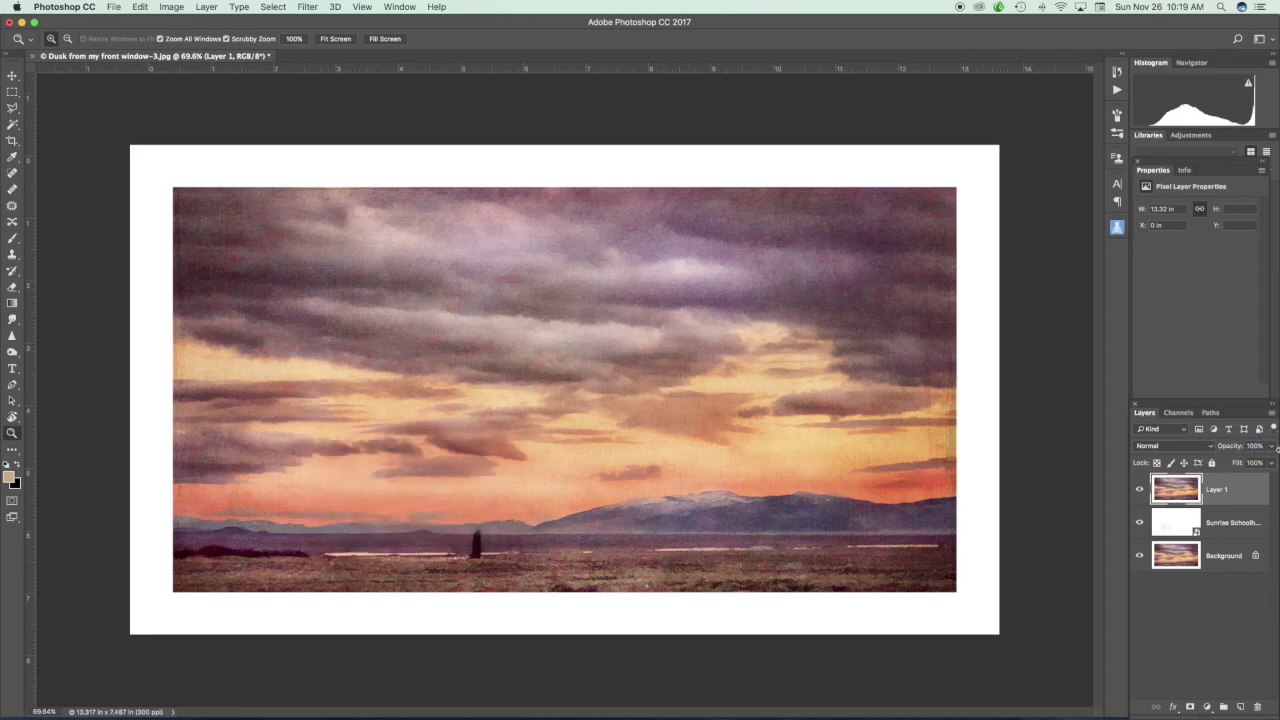
drag(1237, 451, 1213, 453)
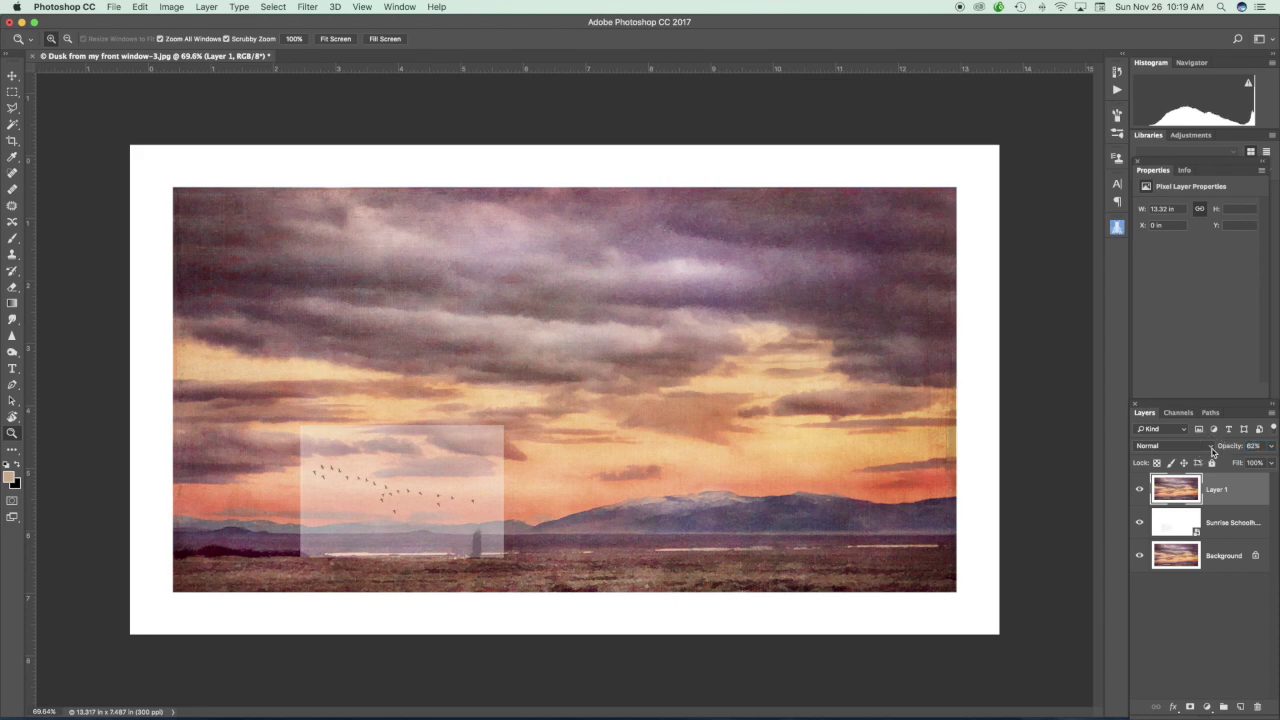
Hide Layer 1 and add a Curves adjustment layer clipped to the bird layer.
click(1181, 525)
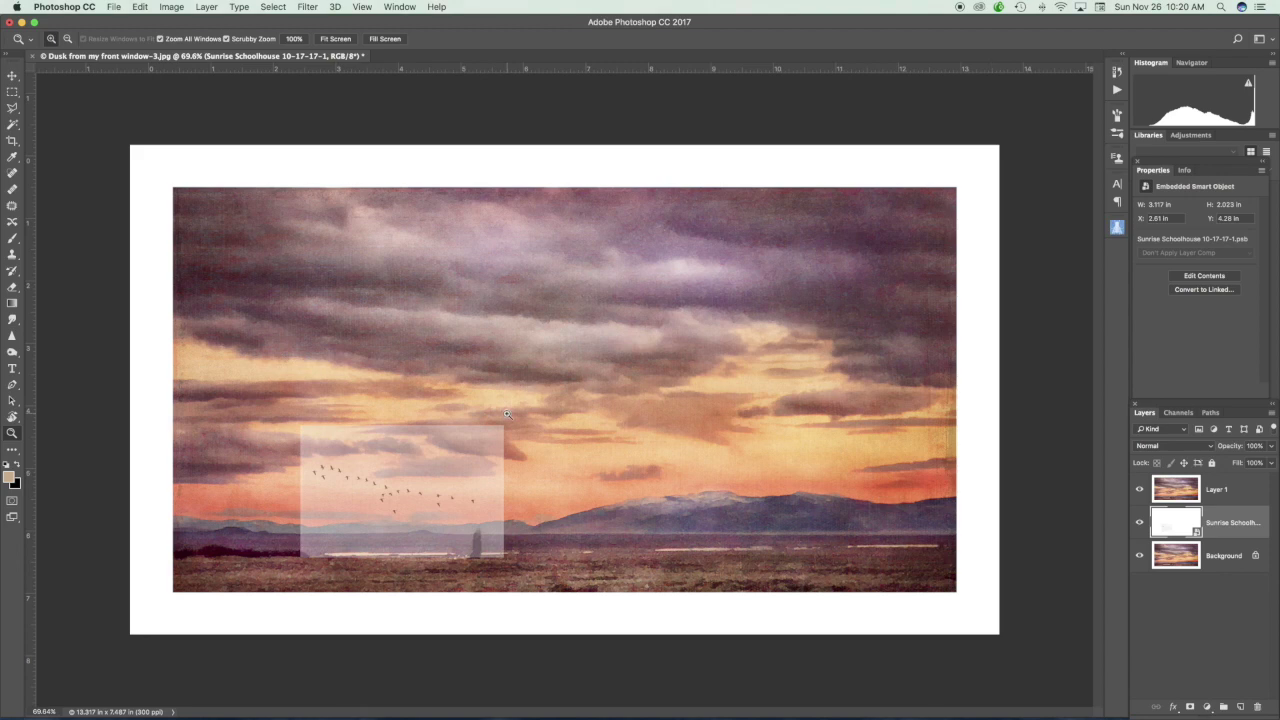
click(1139, 489)
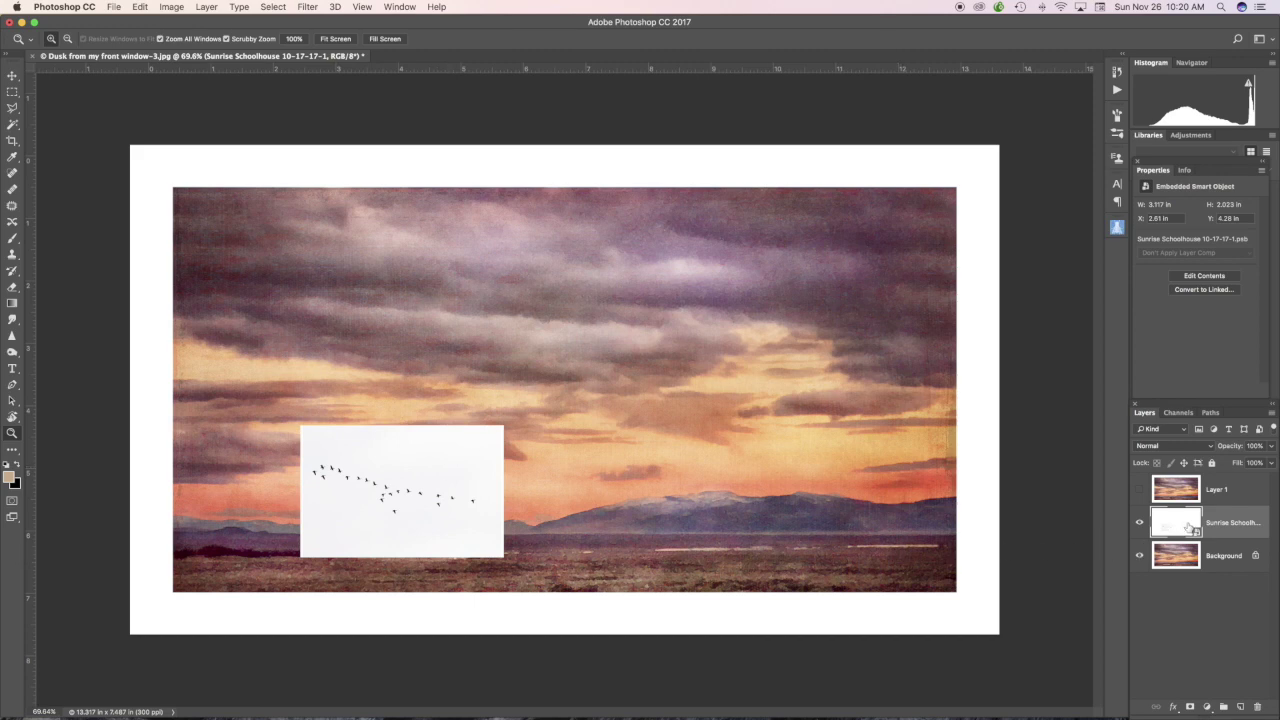
click(1208, 710)
click(1208, 710)
click(1208, 709)
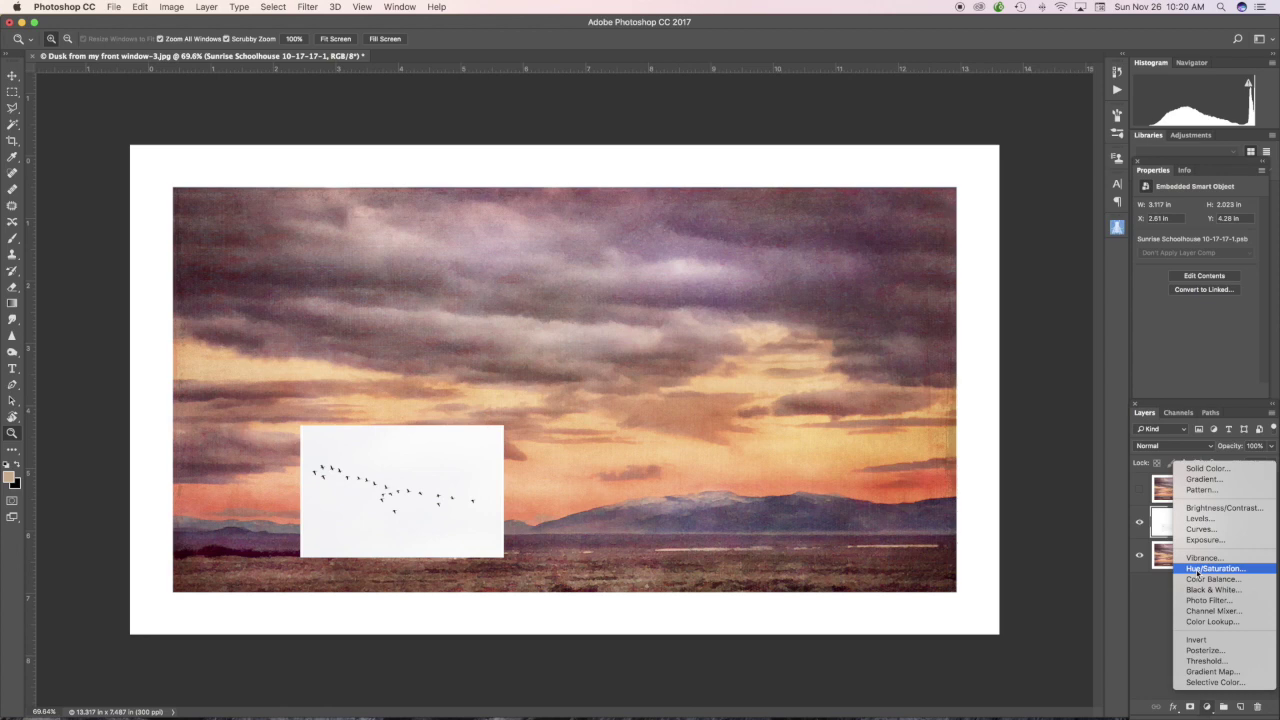
click(1200, 530)
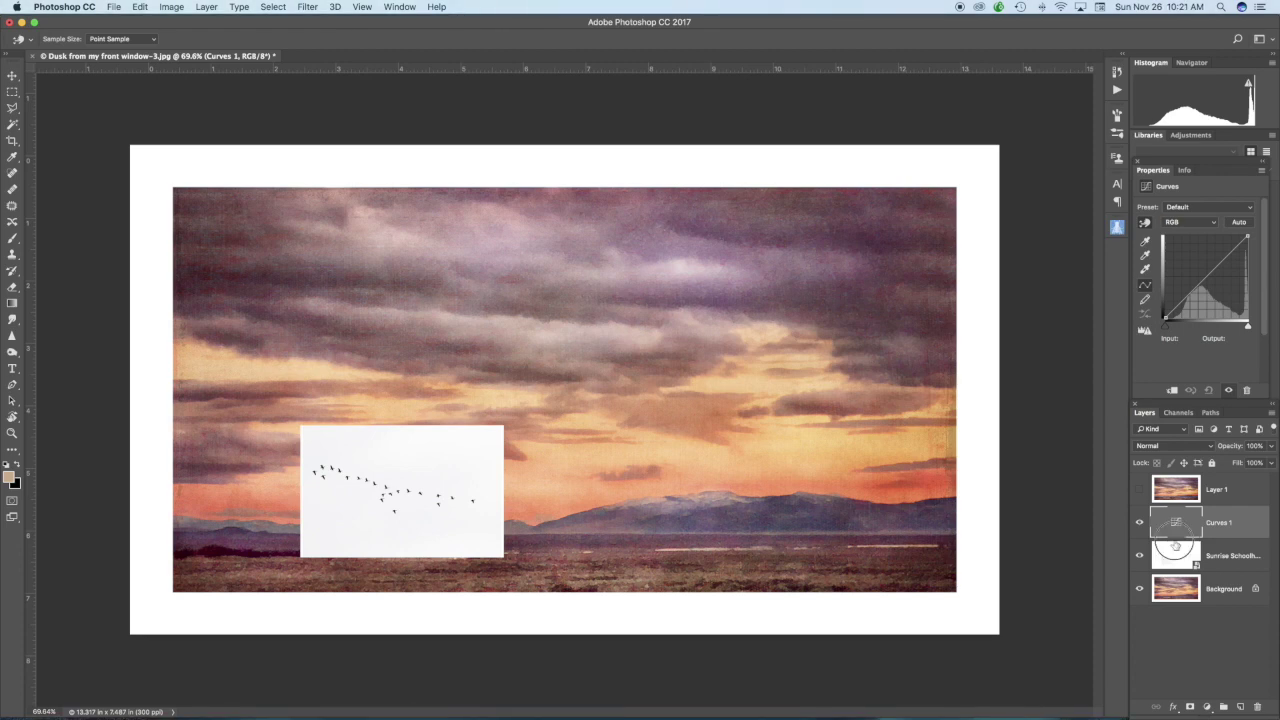
alt+click(1179, 539)
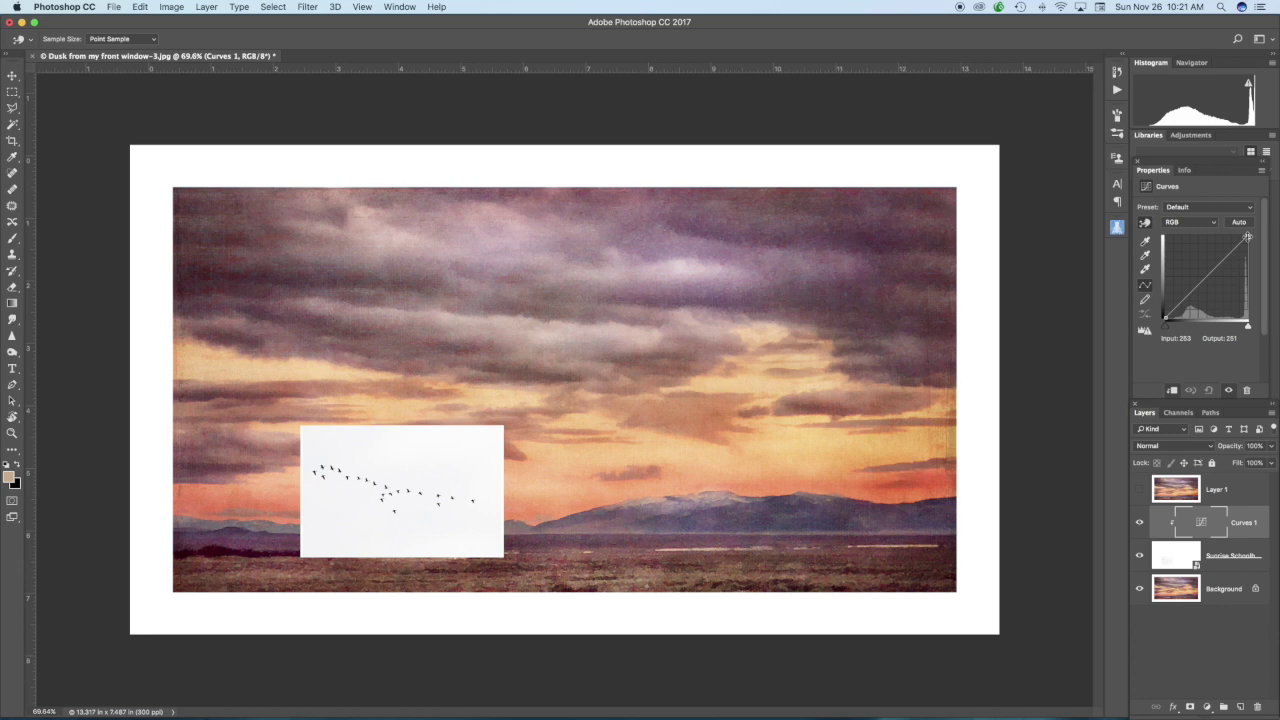
Increase the birds' contrast in Curves by moving the white point to input 183 and the black point to about 60.
drag(1247, 236, 1226, 233)
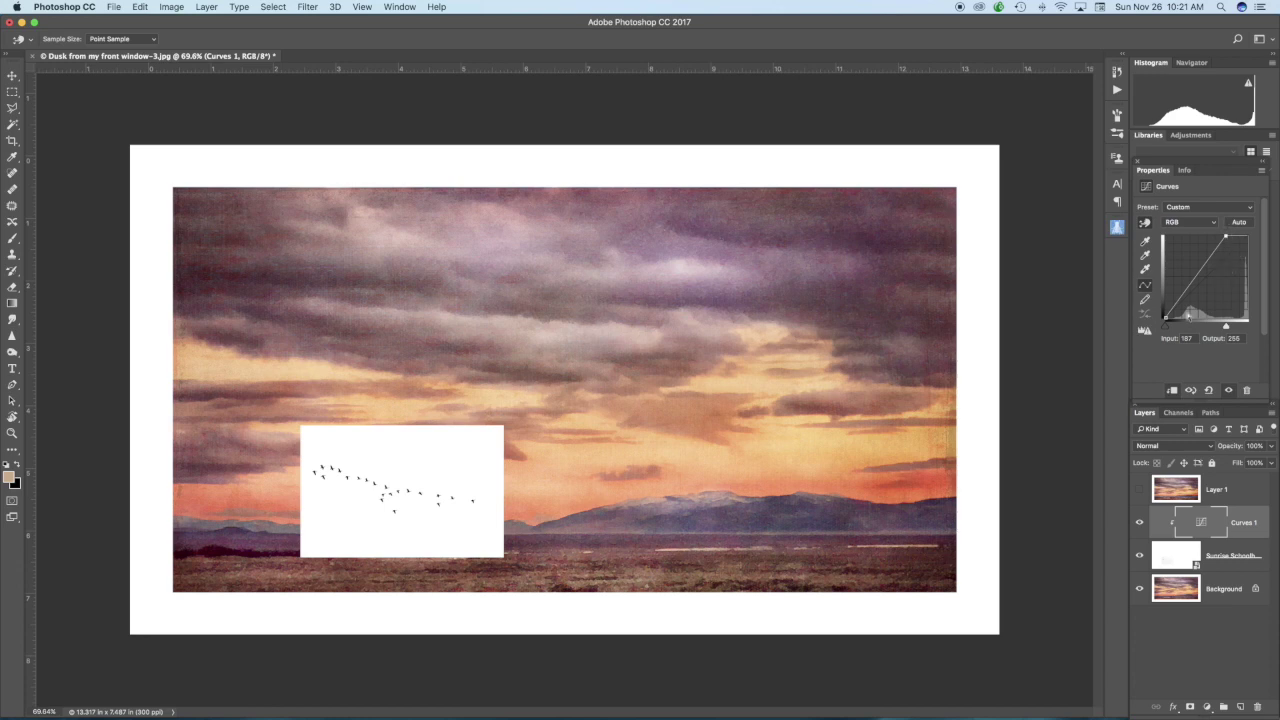
drag(1166, 318, 1186, 325)
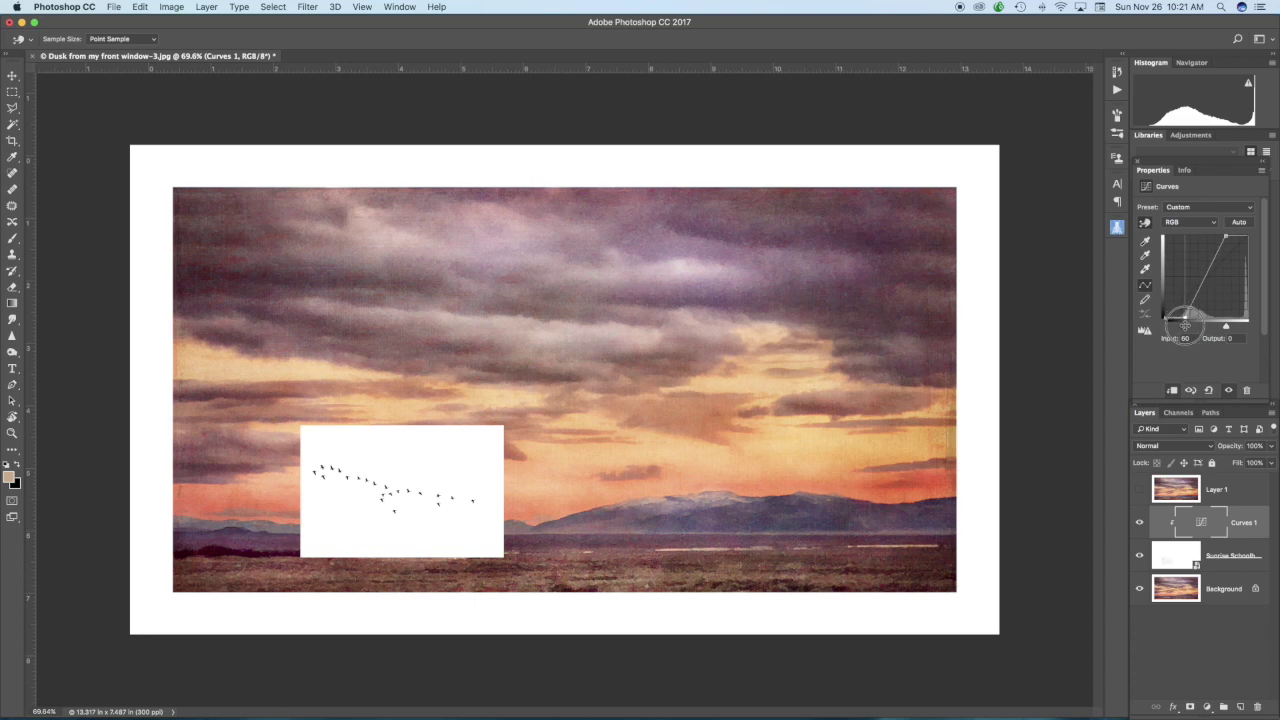
drag(1185, 323, 1185, 323)
click(1226, 235)
drag(1226, 235, 1225, 233)
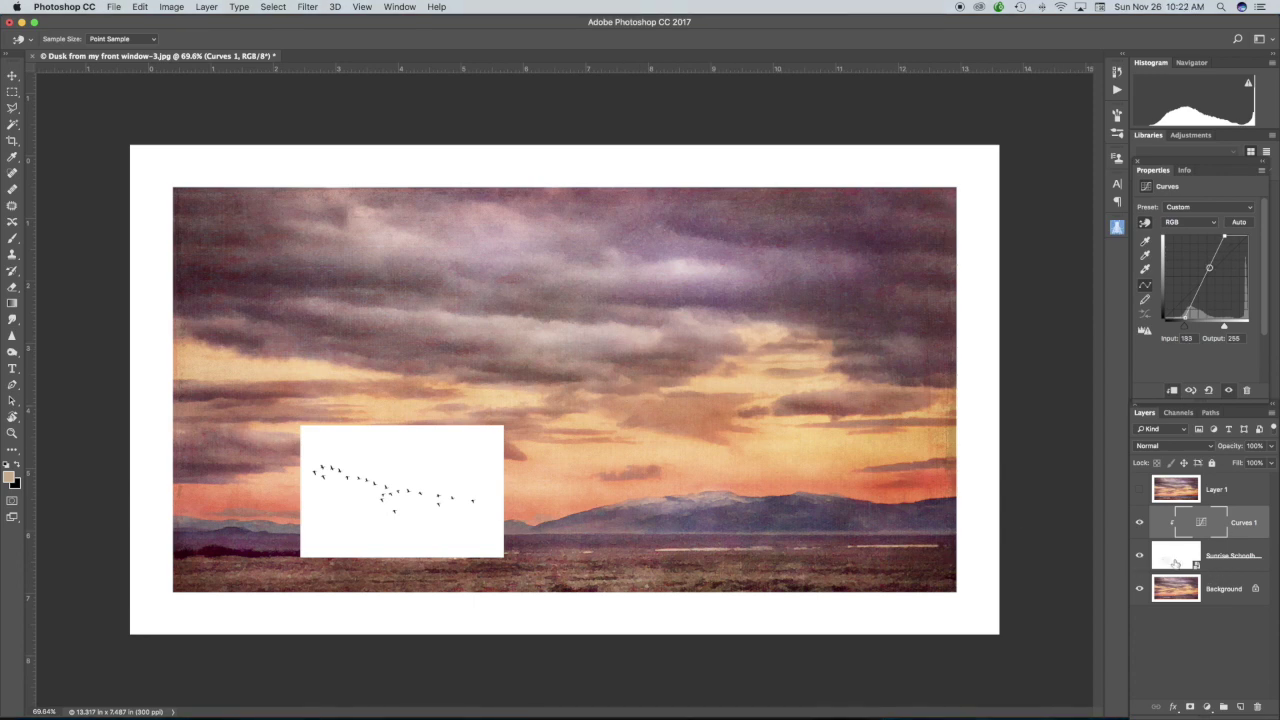
Show Layer 1 again, restore its opacity to 100%, and leave it as the active layer.
key(z)
click(1175, 563)
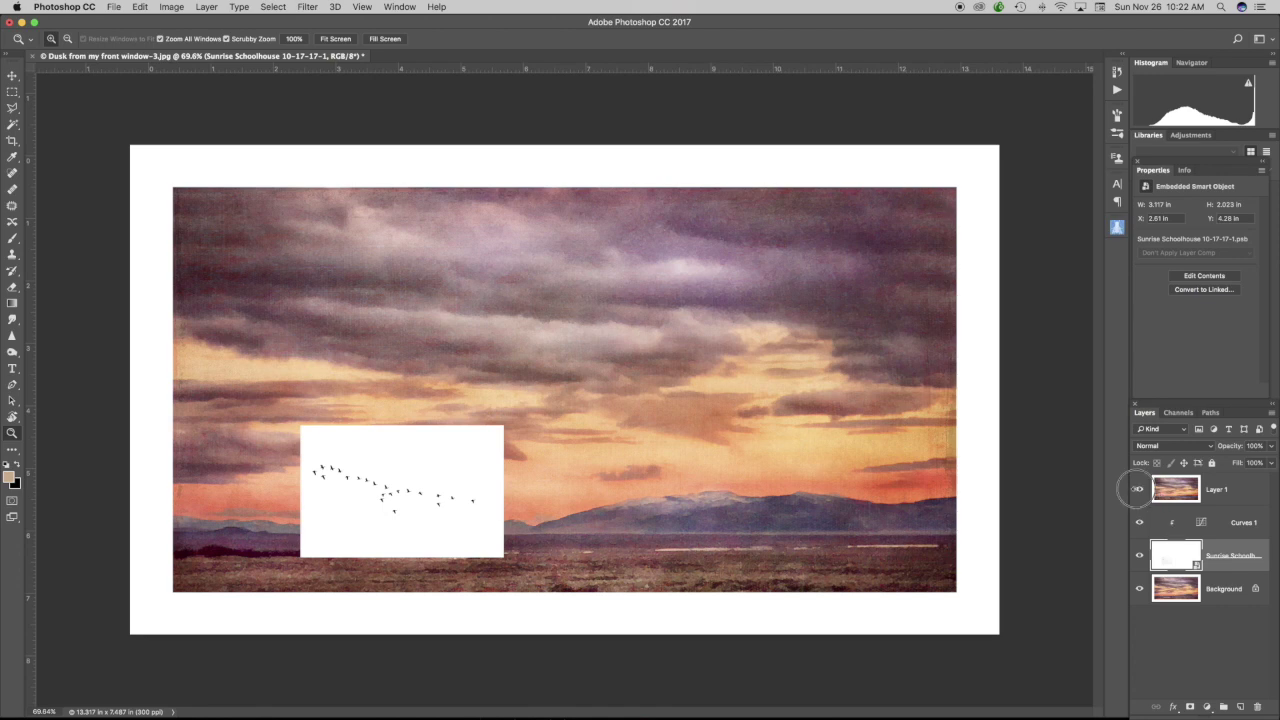
click(1138, 490)
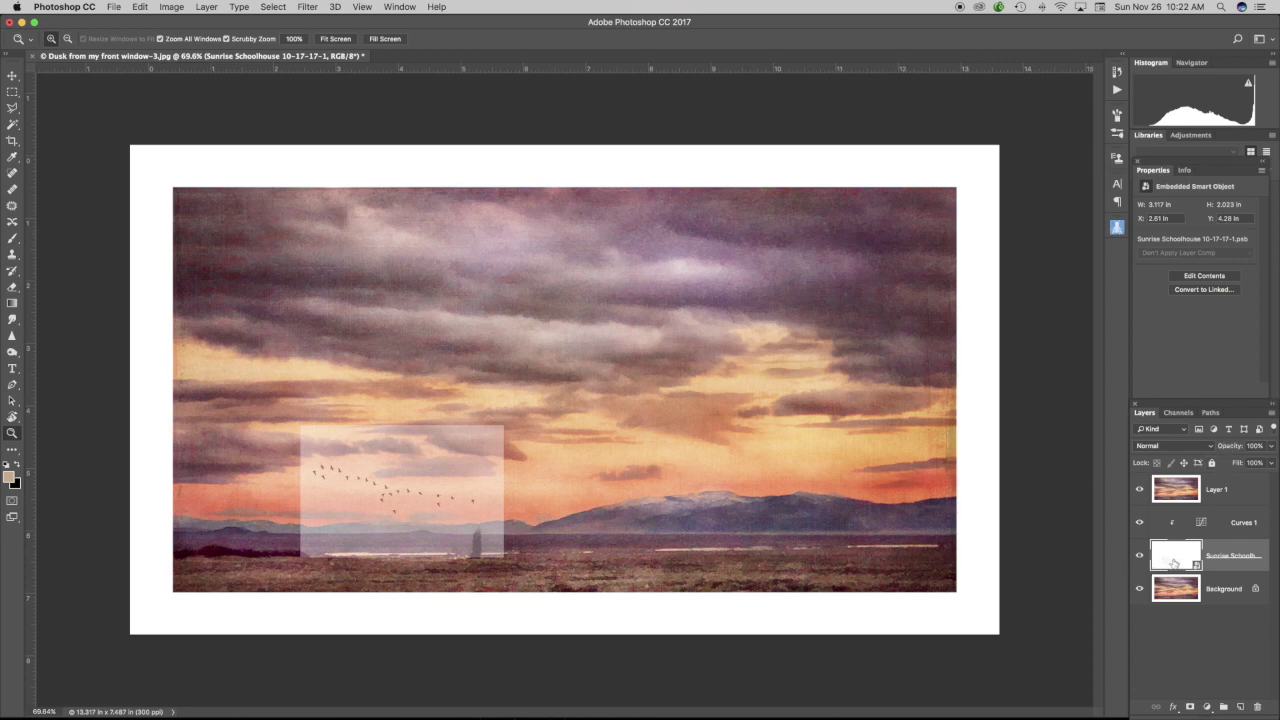
click(1166, 491)
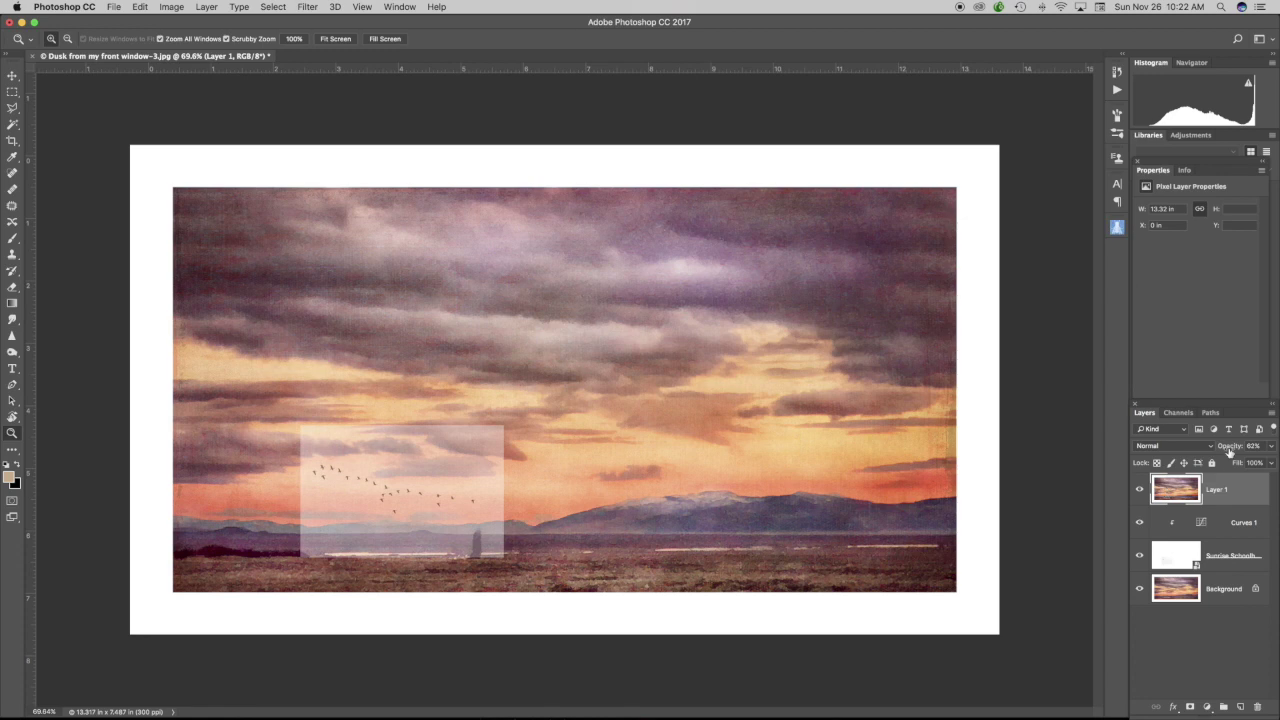
drag(1228, 452, 1277, 453)
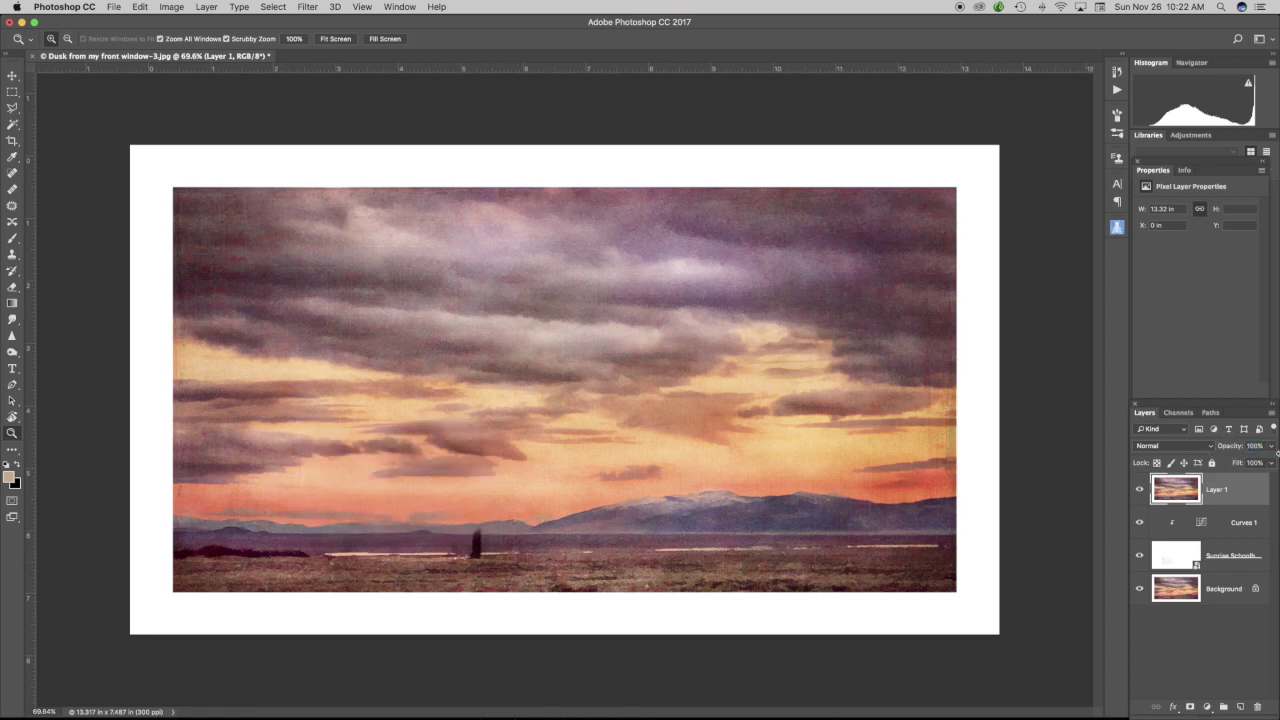
click(1176, 537)
click(1172, 560)
key(z)
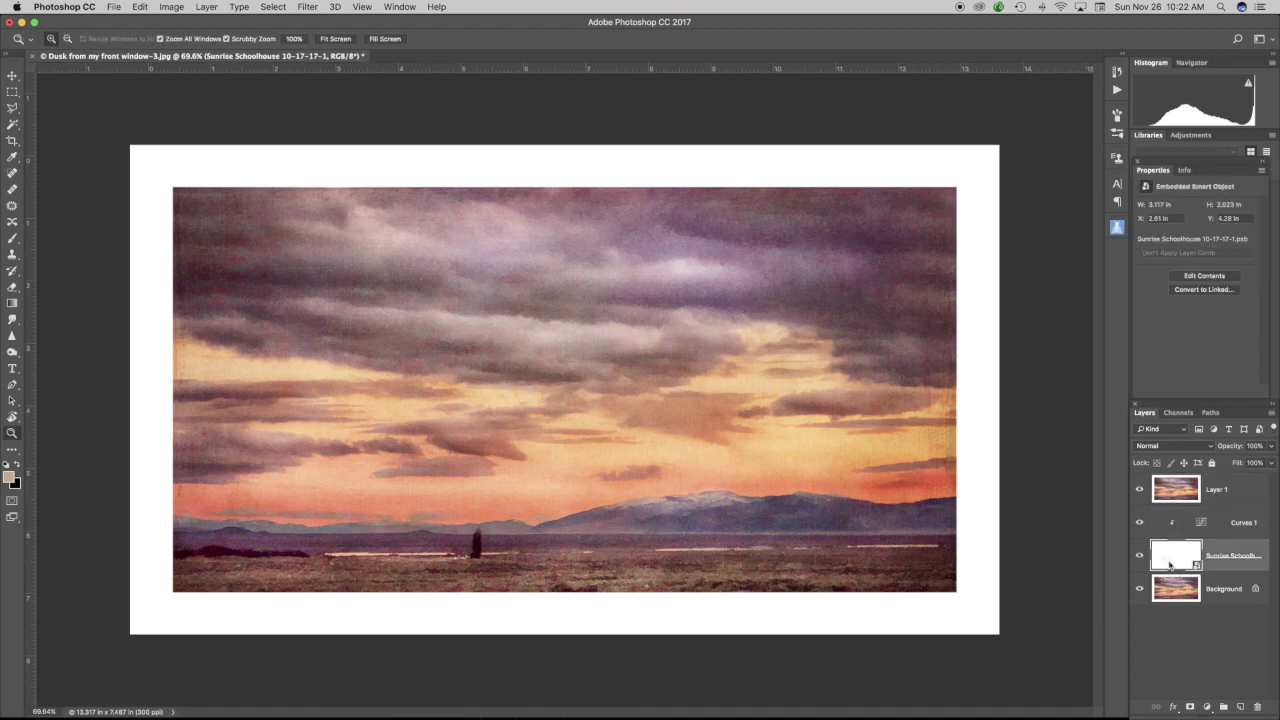
click(1186, 491)
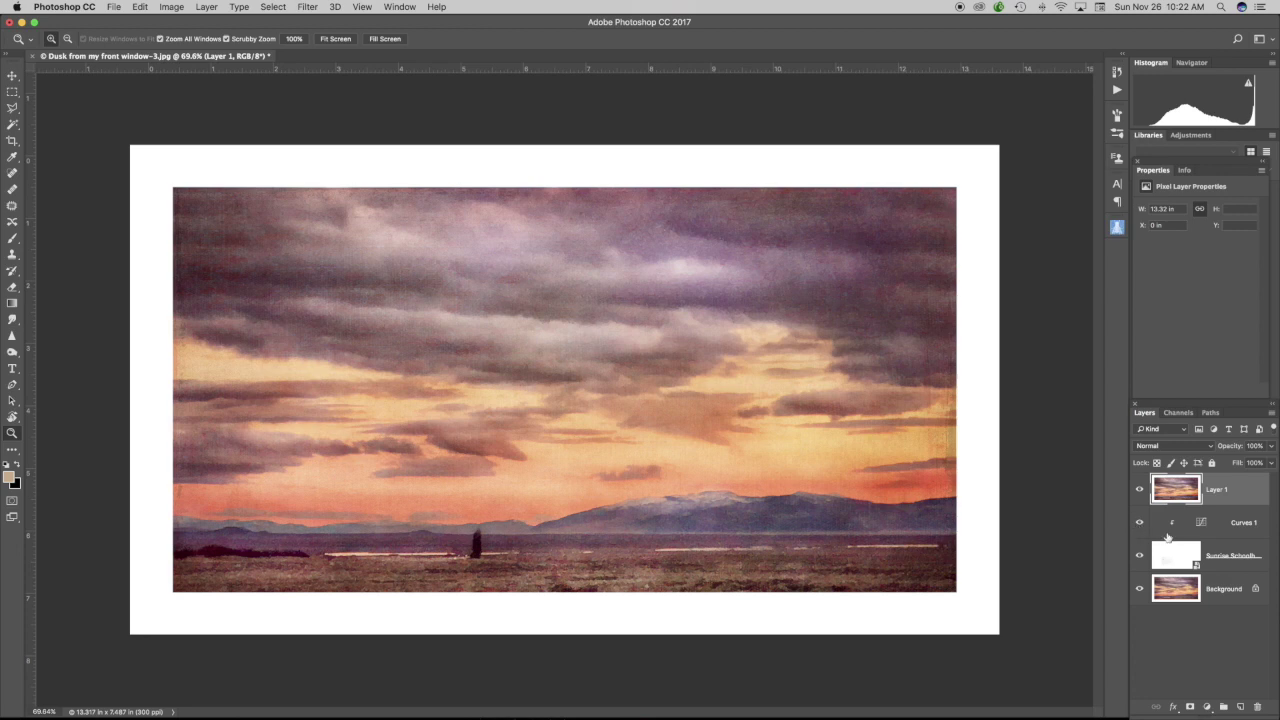
Set Layer 1's blend mode to Darken so the birds show through the sky.
click(1212, 450)
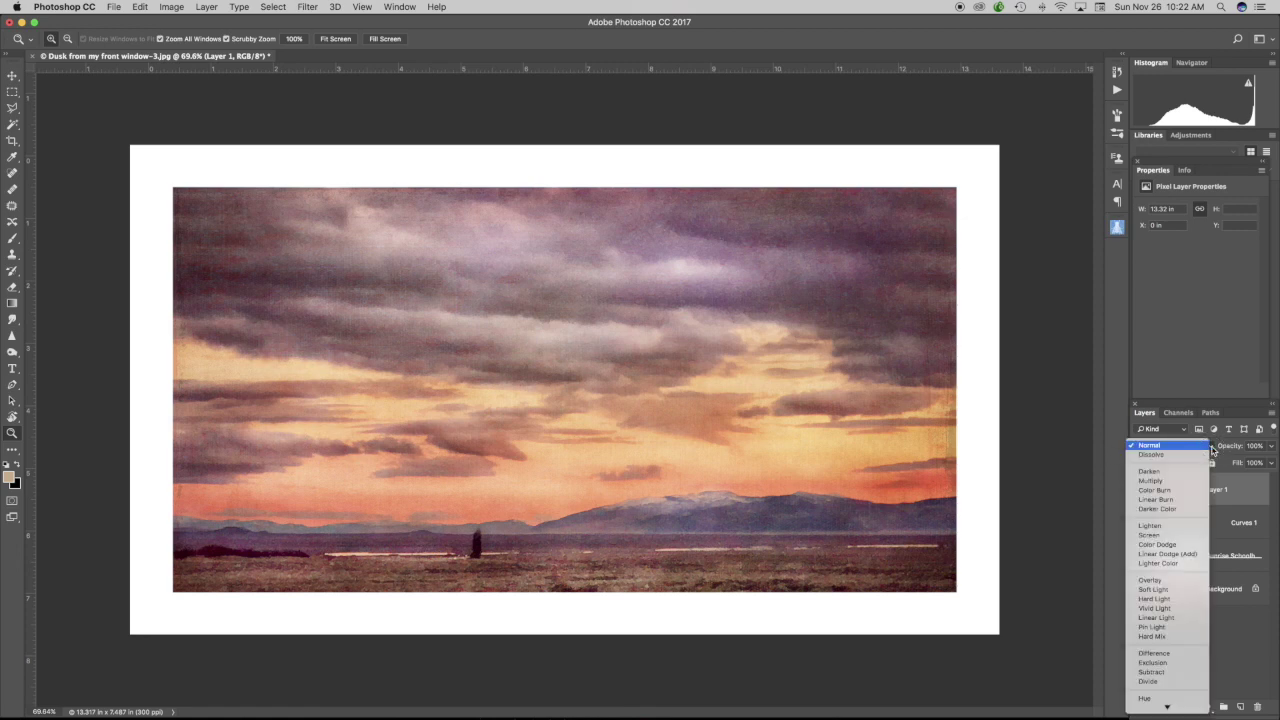
click(1147, 471)
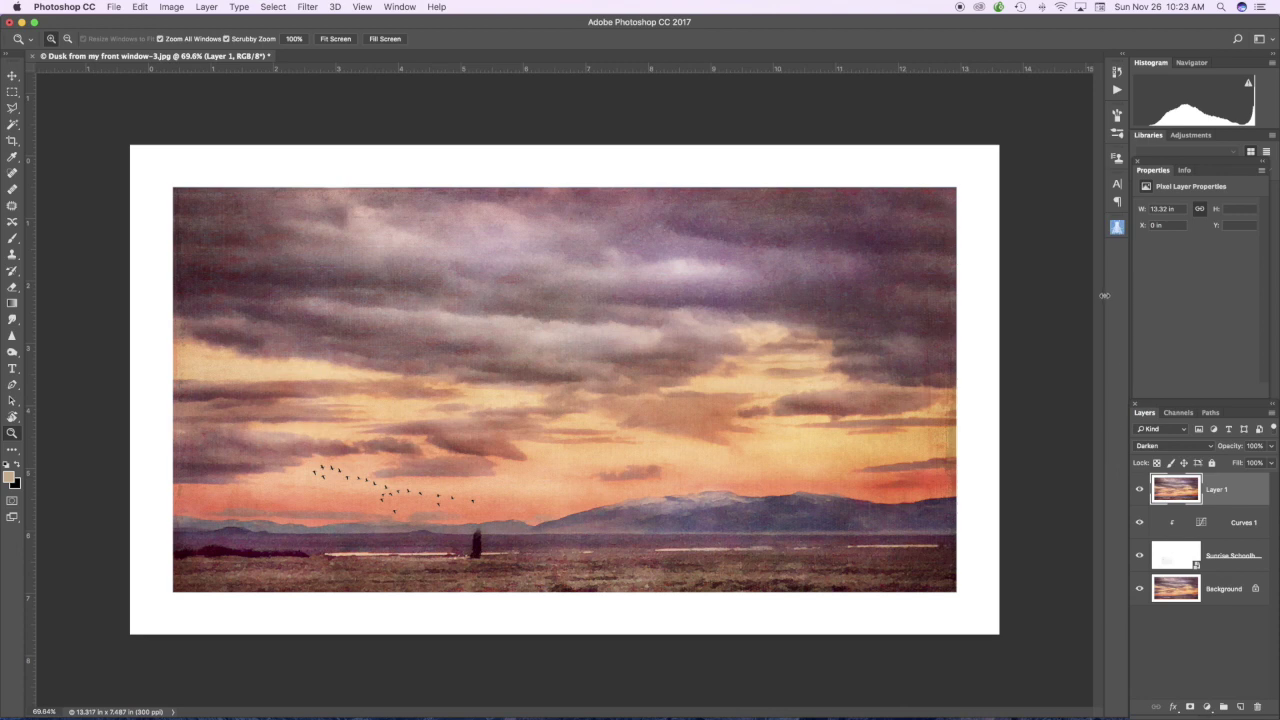
Save a history snapshot of the layered composite, and merge all visible layers.
click(1117, 72)
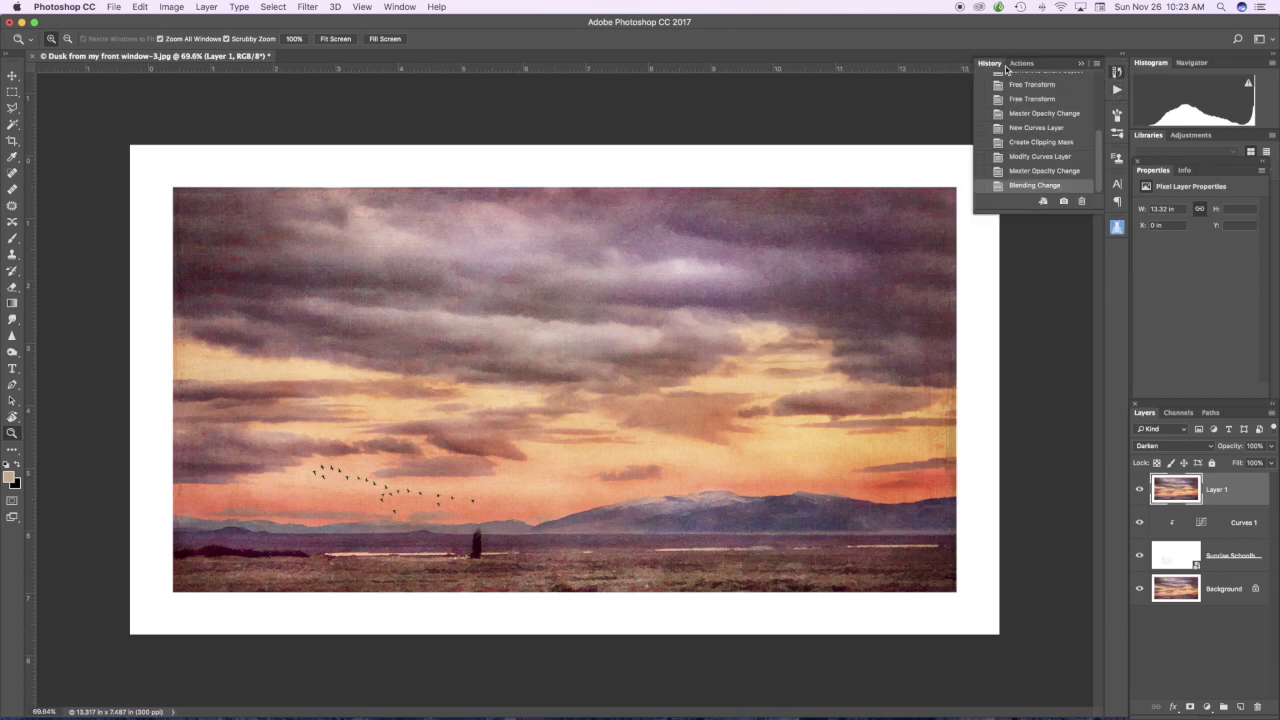
click(1064, 203)
scroll(1049, 95, up, 5)
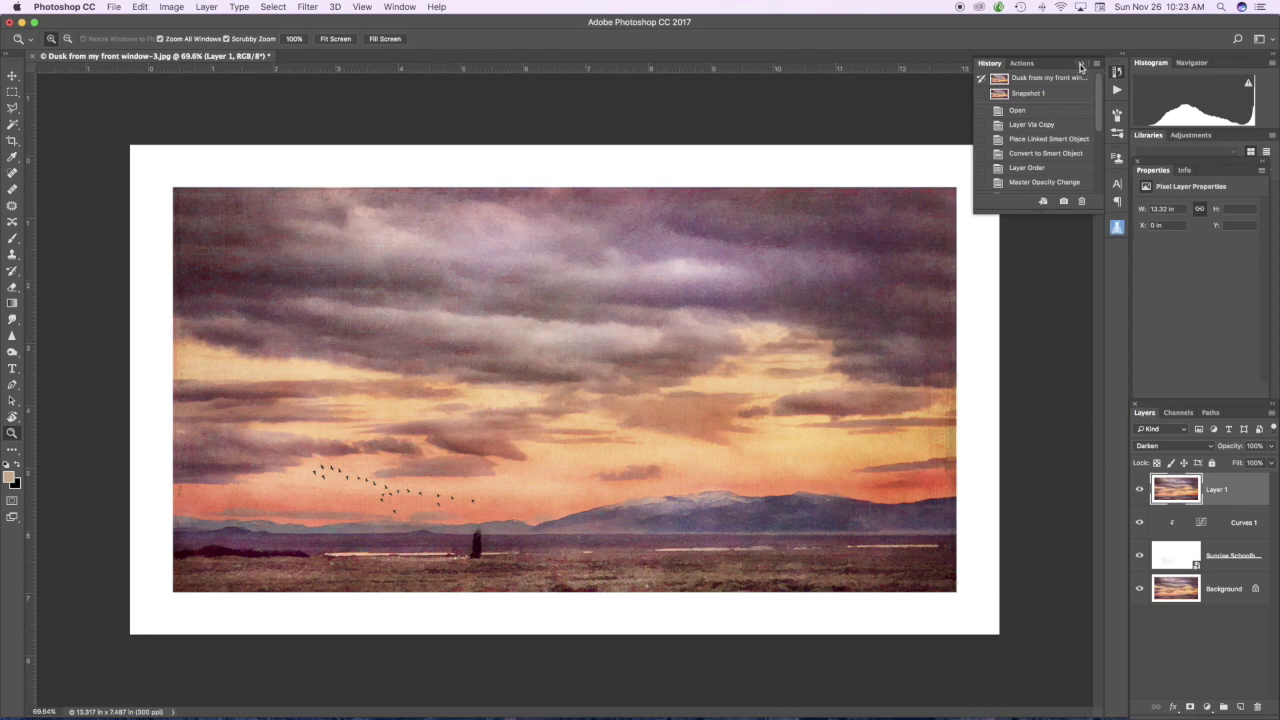
click(1080, 66)
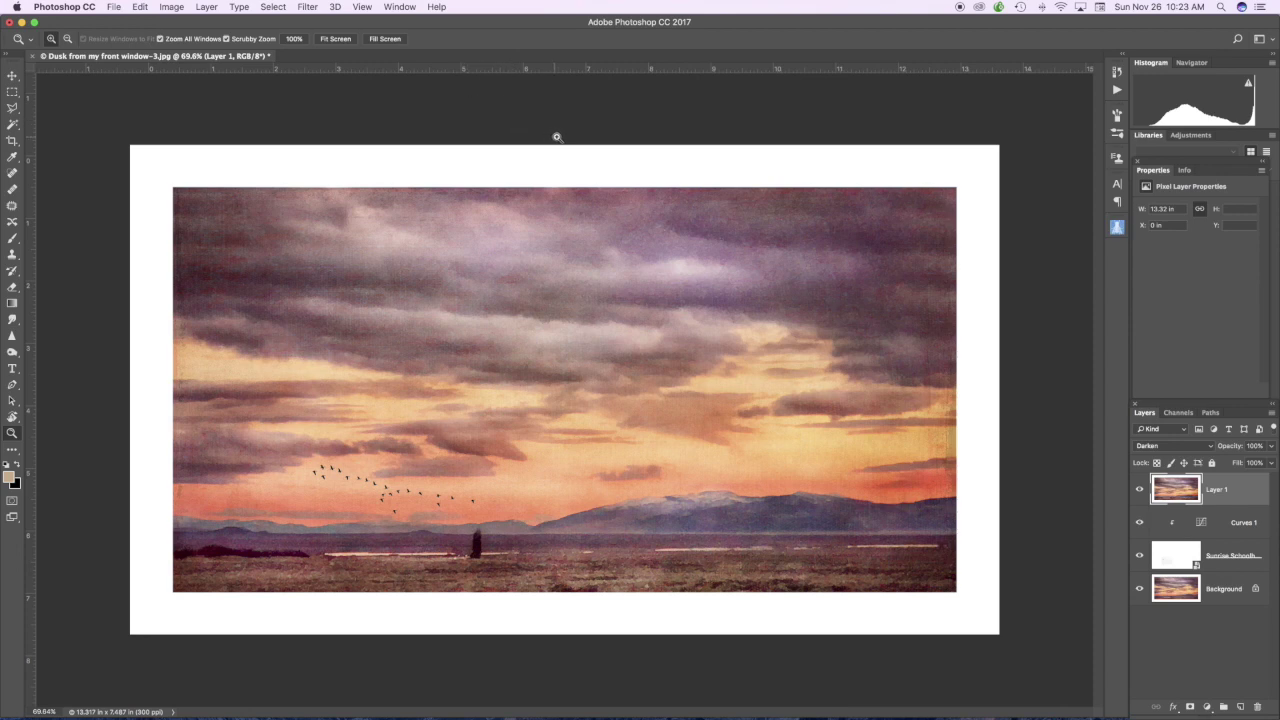
click(208, 8)
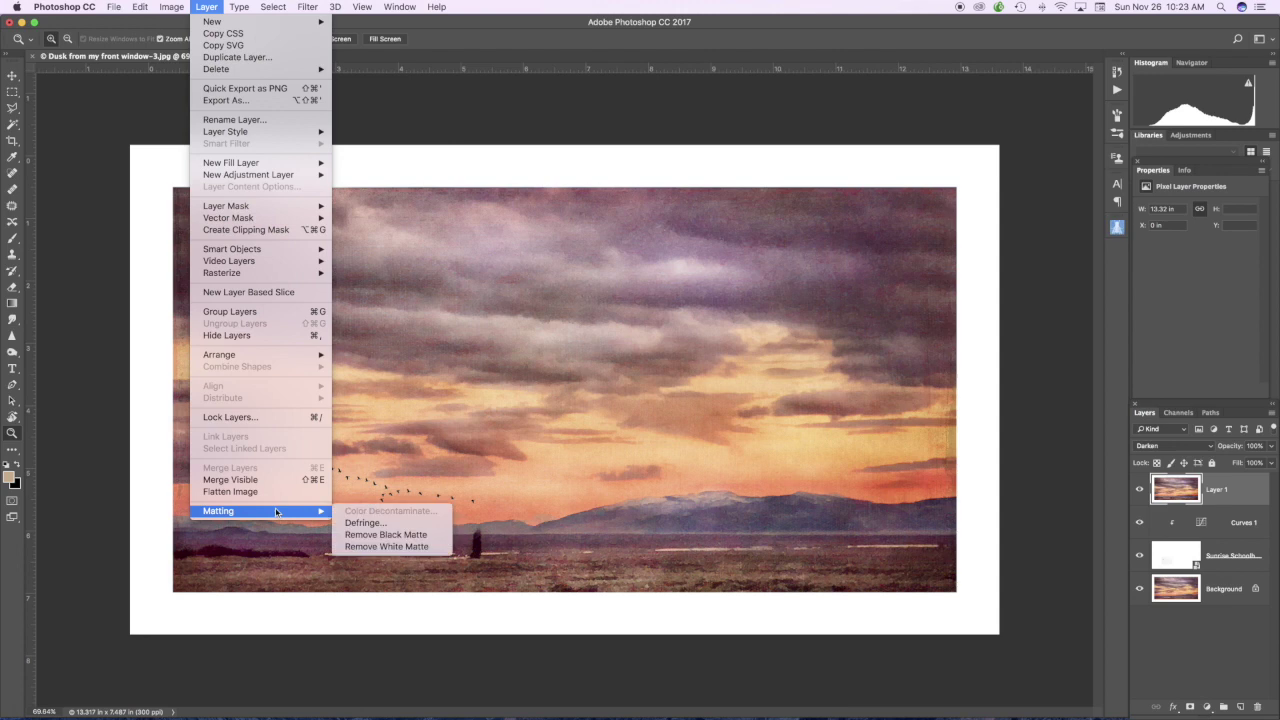
click(236, 481)
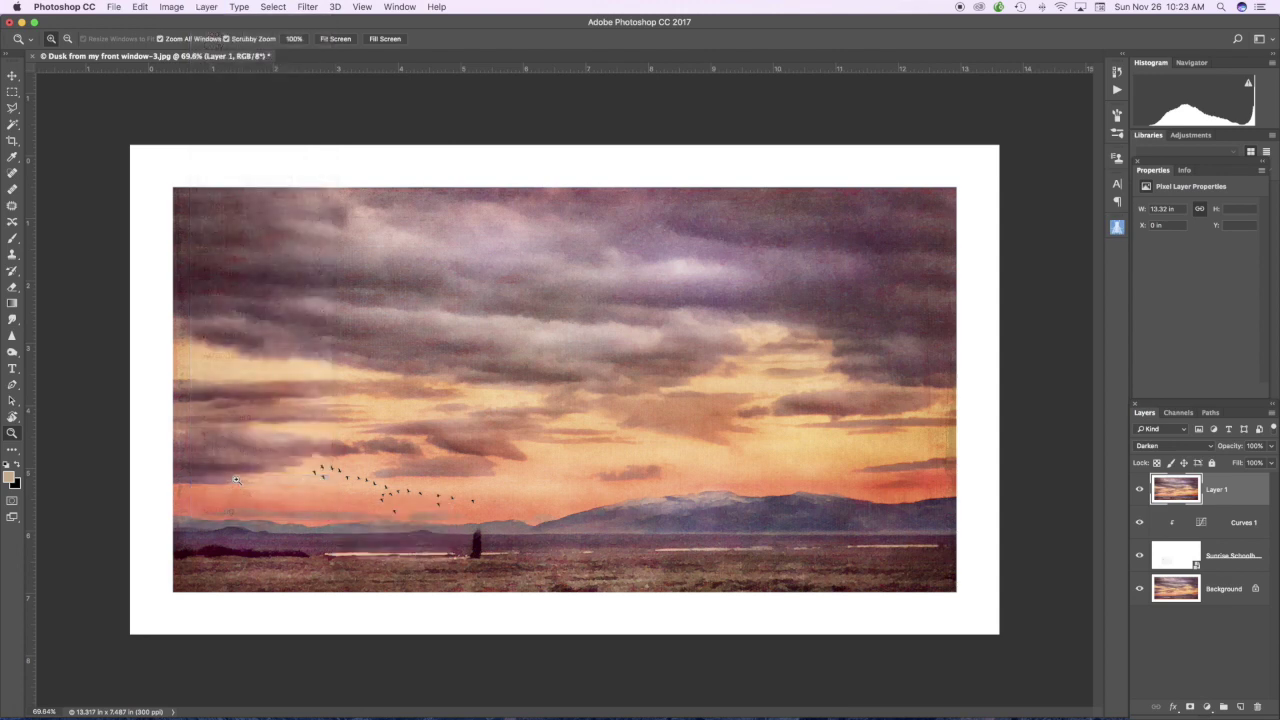